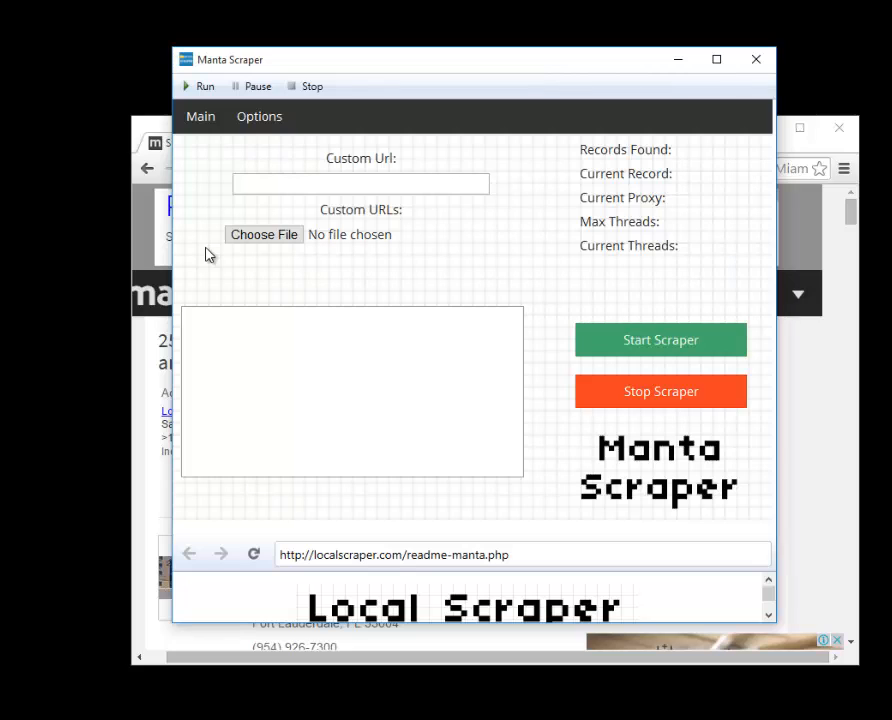
# Copy the browser's Manta results address for hotels and motels near Miami, FL into Manta Scraper's Custom Url field
pyautogui.click(313, 181)
pyautogui.click(526, 187)
pyautogui.click(340, 183)
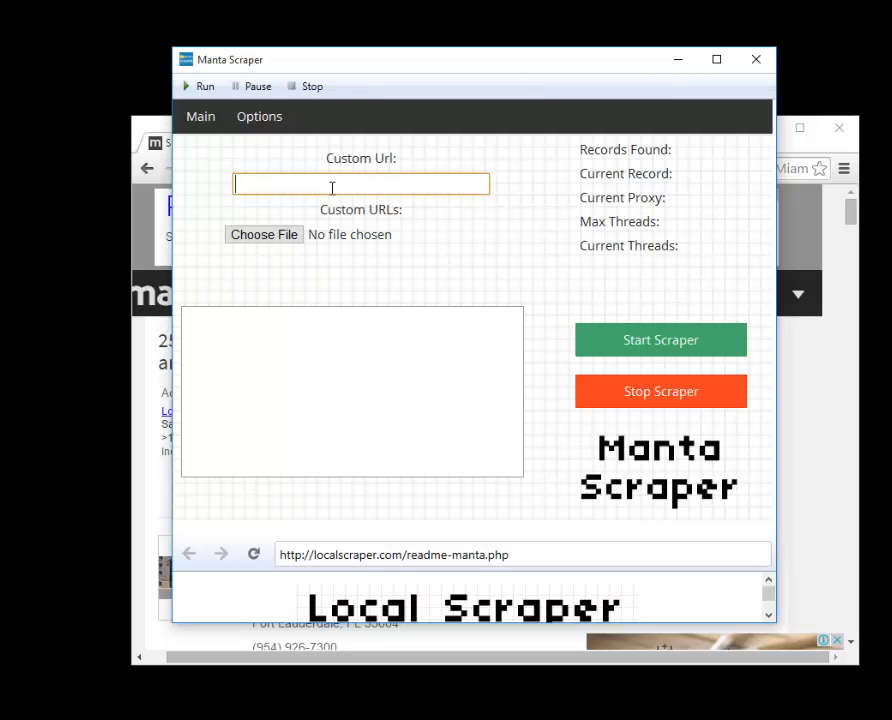
pyautogui.click(143, 393)
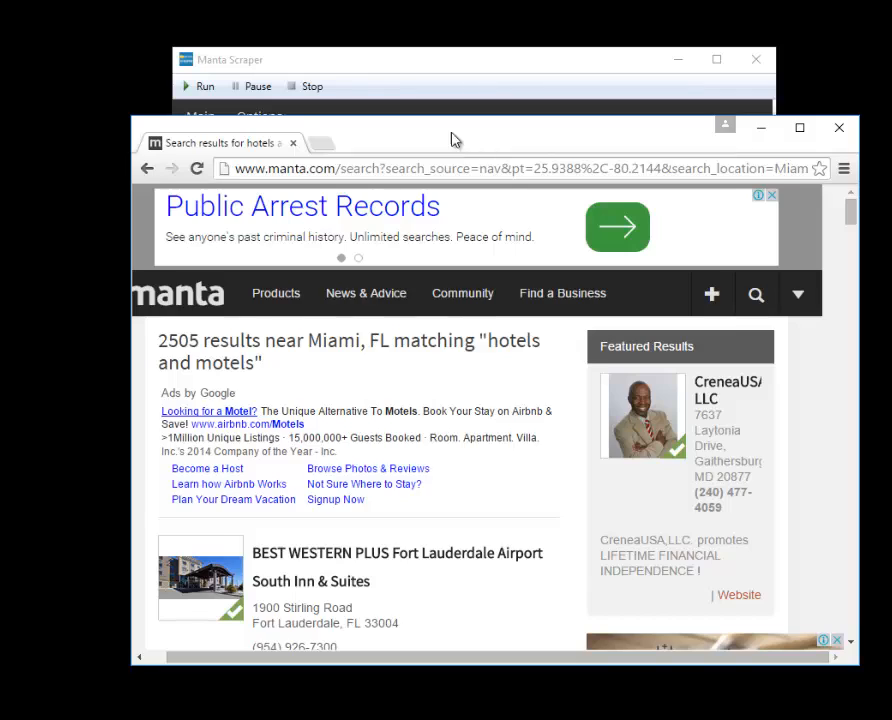
pyautogui.moveTo(456, 140); pyautogui.dragTo(434, 133)
pyautogui.scroll(-3, 370, 396)
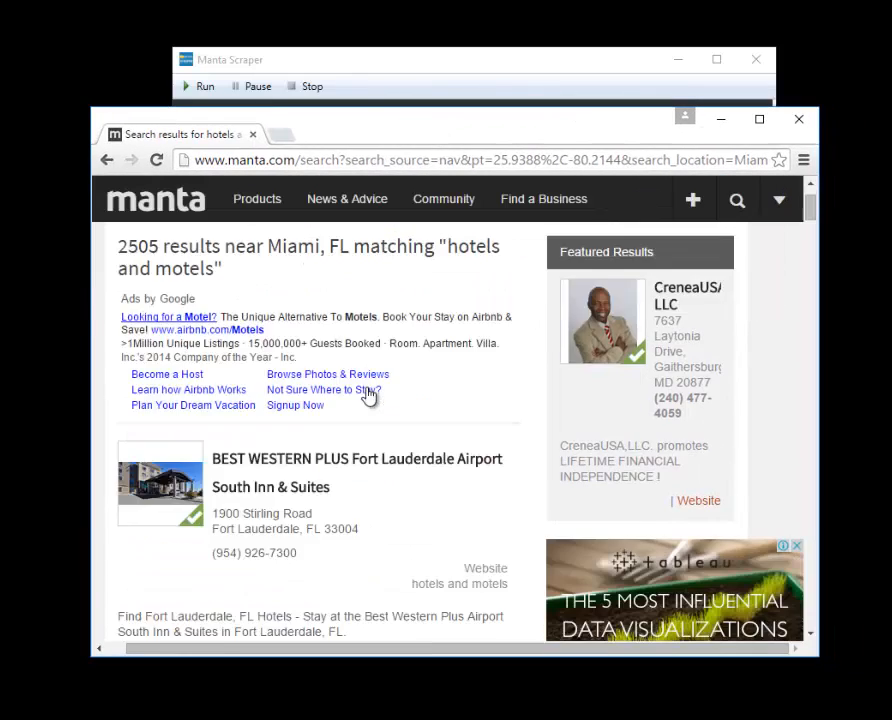
pyautogui.scroll(-2, 366, 394)
pyautogui.scroll(5, 370, 396)
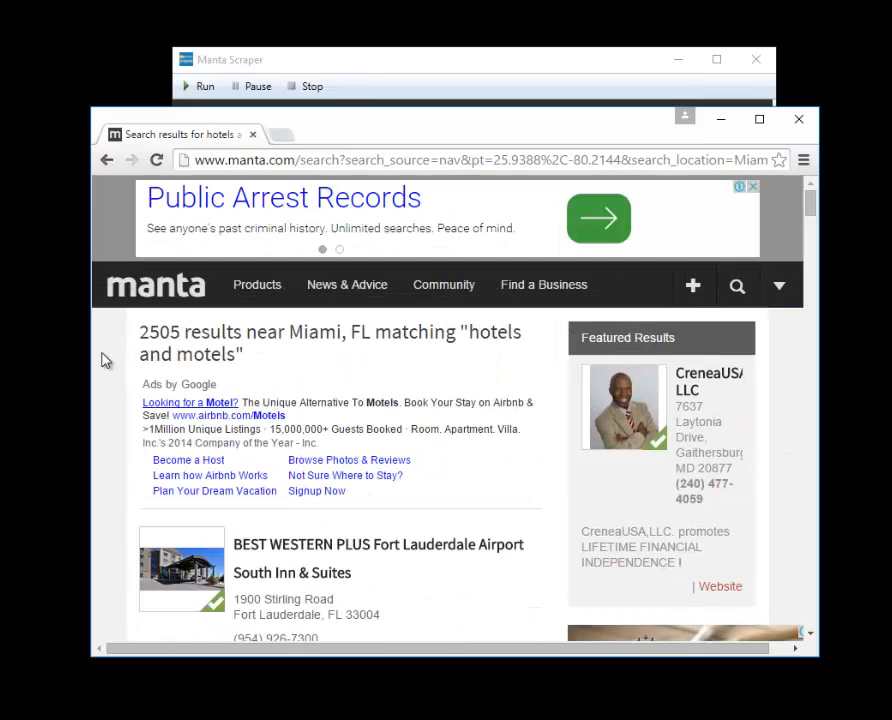
pyautogui.click(319, 162)
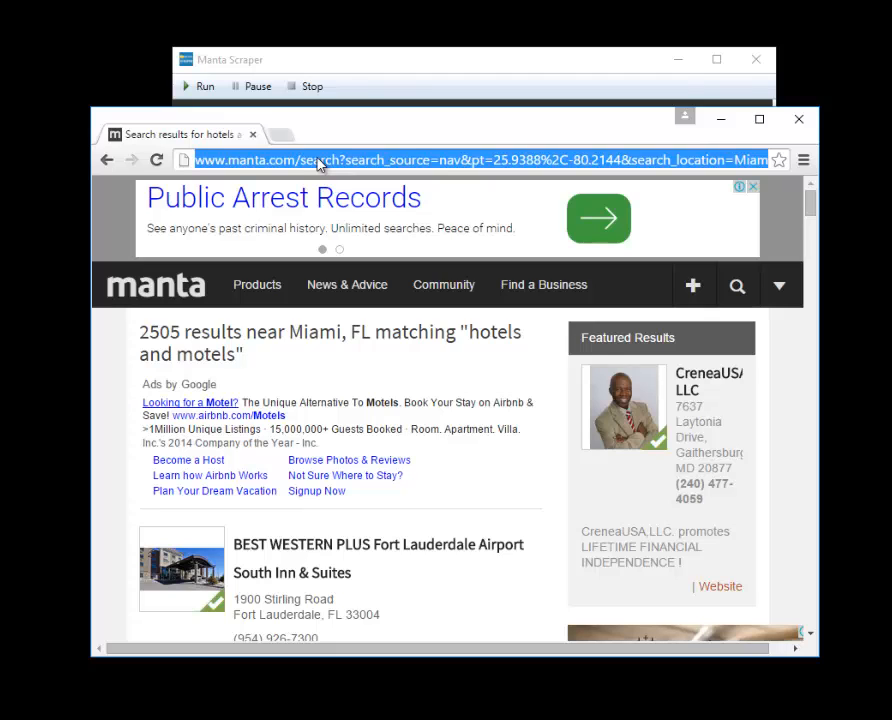
pyautogui.click(423, 77)
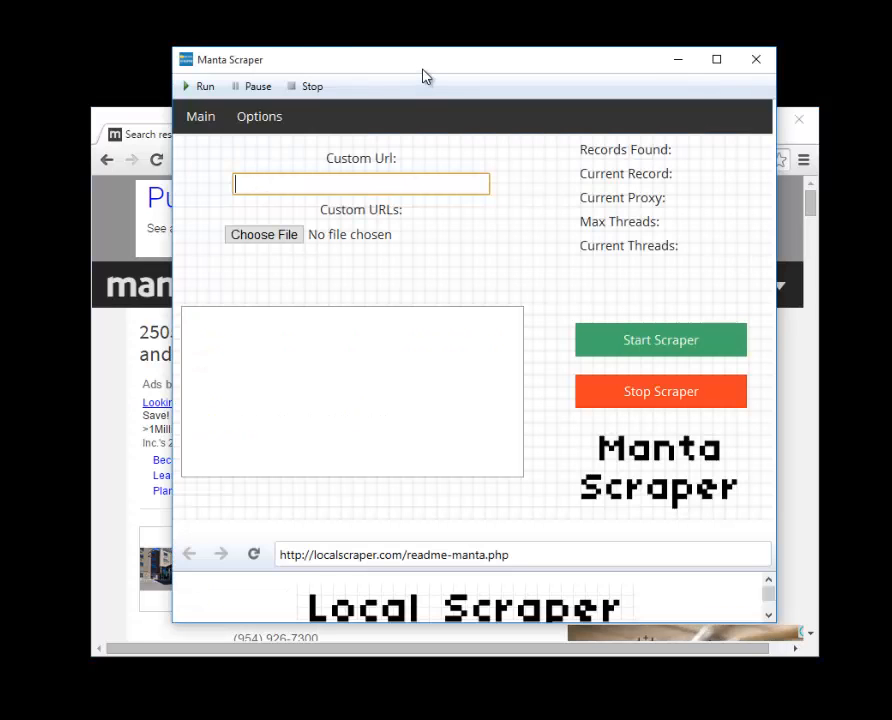
pyautogui.write('http://www.manta.com/search?search_source=nav&search_location=Miami+FL&search=hotels+and+motels')
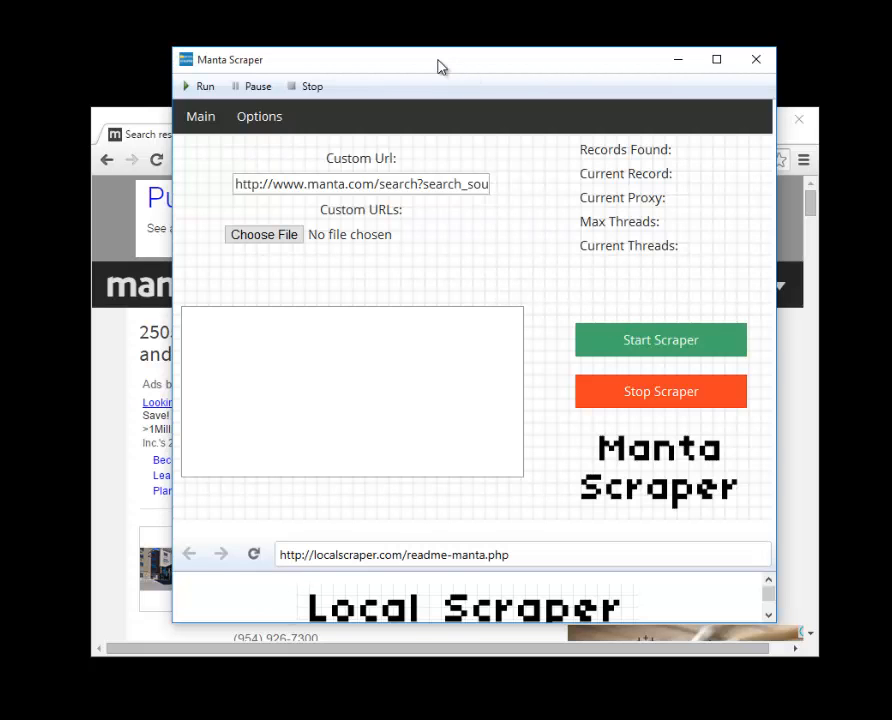
# Move the Manta Scraper window and enlarge it to show more of the readme page
pyautogui.moveTo(440, 66); pyautogui.dragTo(382, 33)
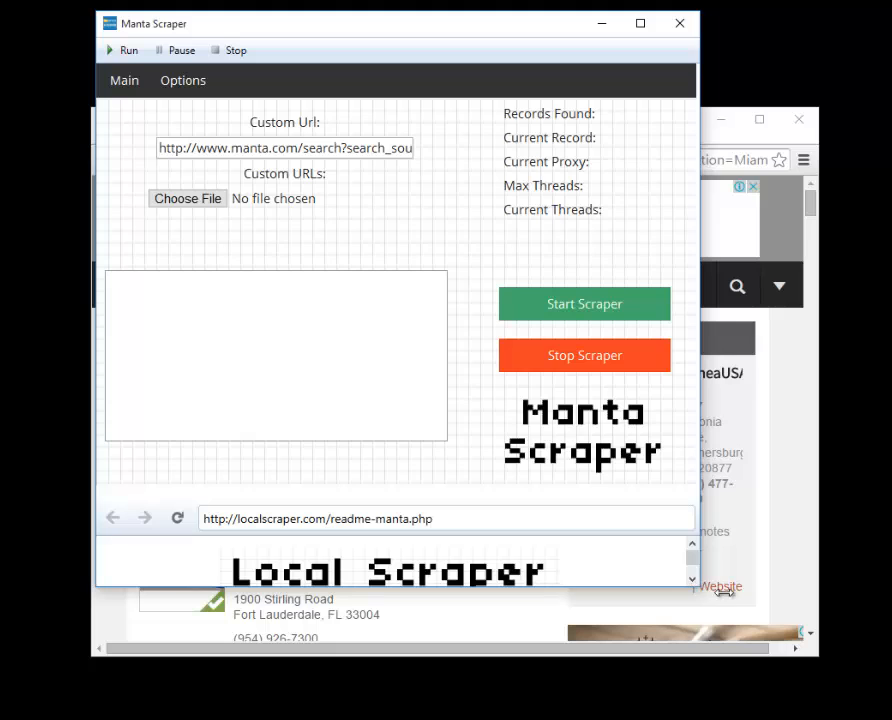
pyautogui.moveTo(700, 592); pyautogui.dragTo(736, 590)
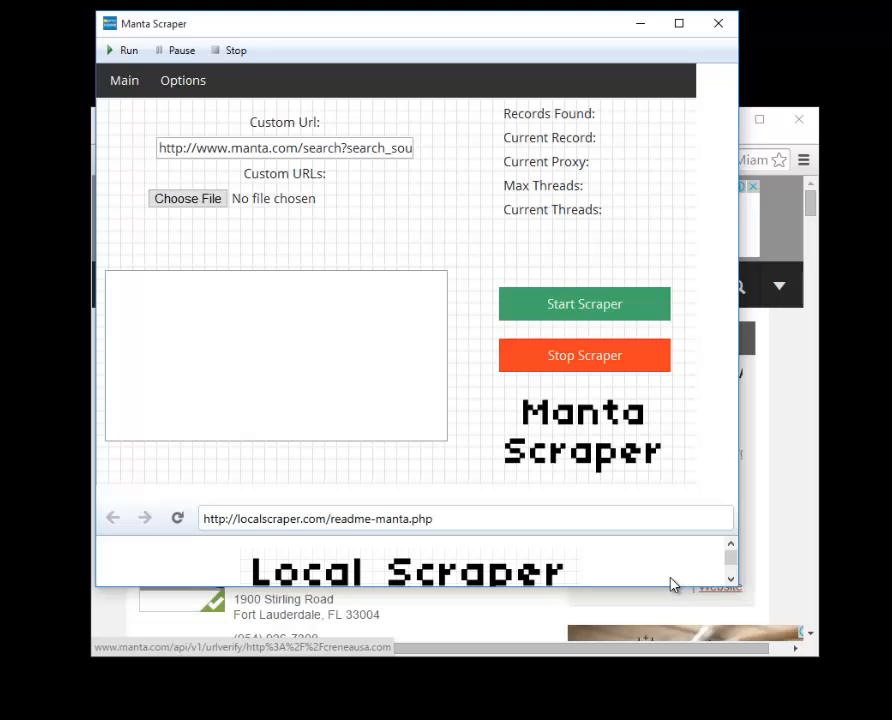
pyautogui.moveTo(669, 590); pyautogui.dragTo(650, 719)
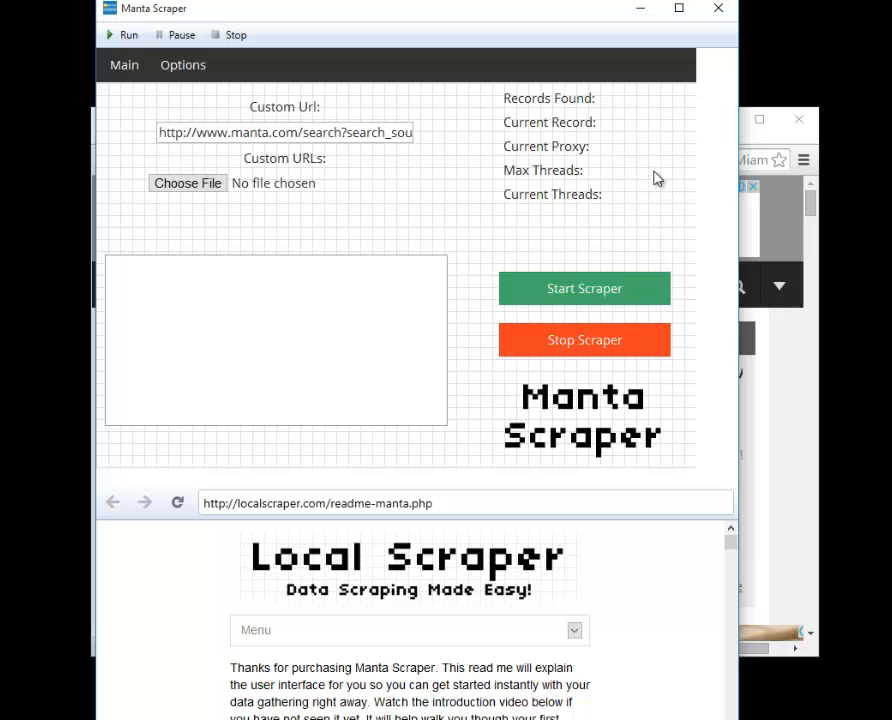
# Check the browser's hotel and motel results through to the last results page, and return to the first page
pyautogui.click(790, 404)
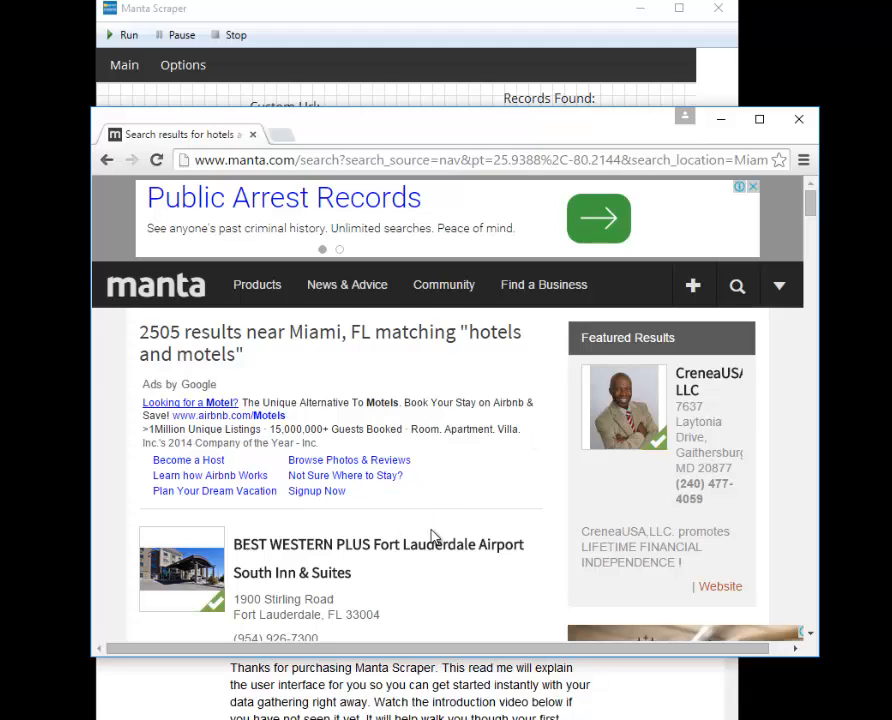
pyautogui.scroll(-1, 432, 531)
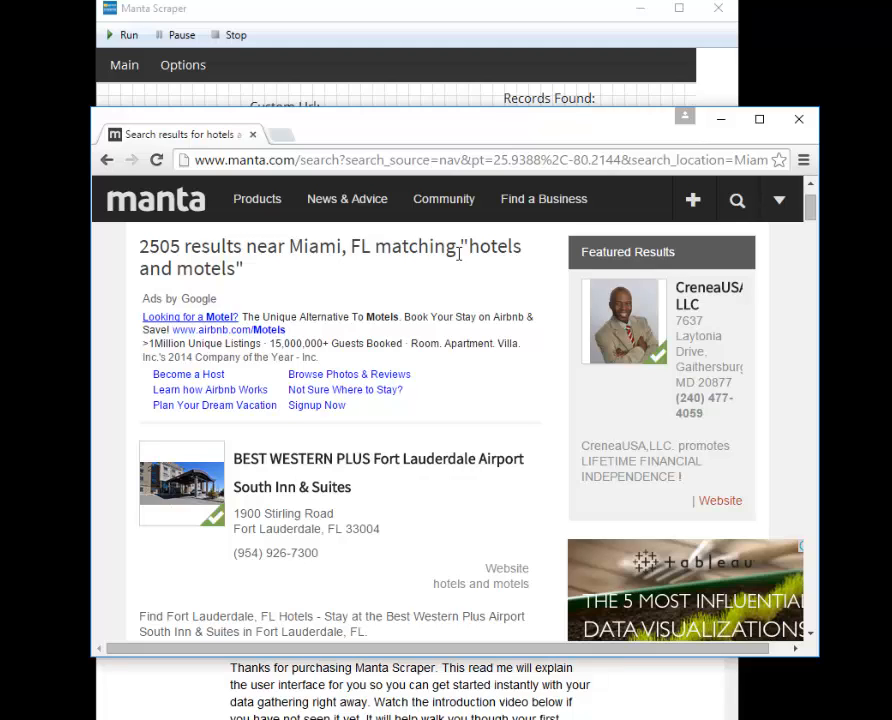
pyautogui.scroll(-20, 459, 254)
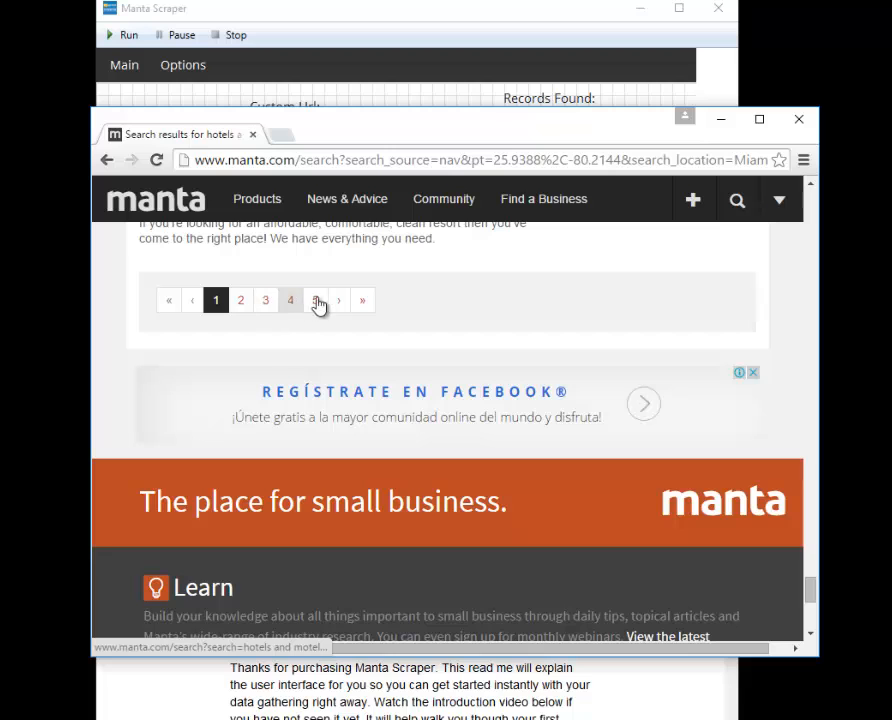
pyautogui.click(376, 304)
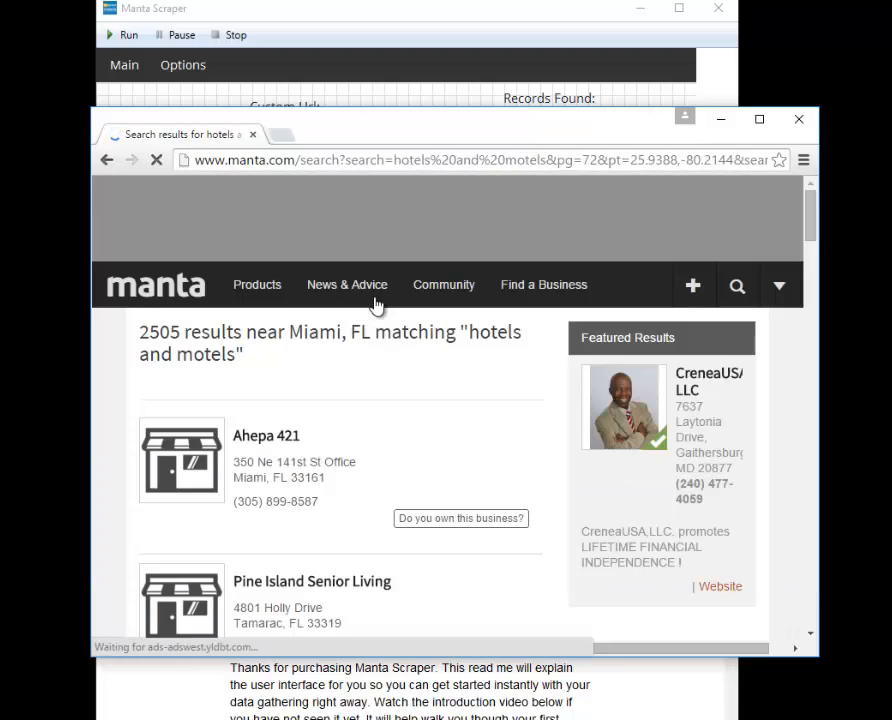
pyautogui.scroll(-15, 376, 304)
pyautogui.scroll(-5, 376, 304)
pyautogui.scroll(5, 376, 304)
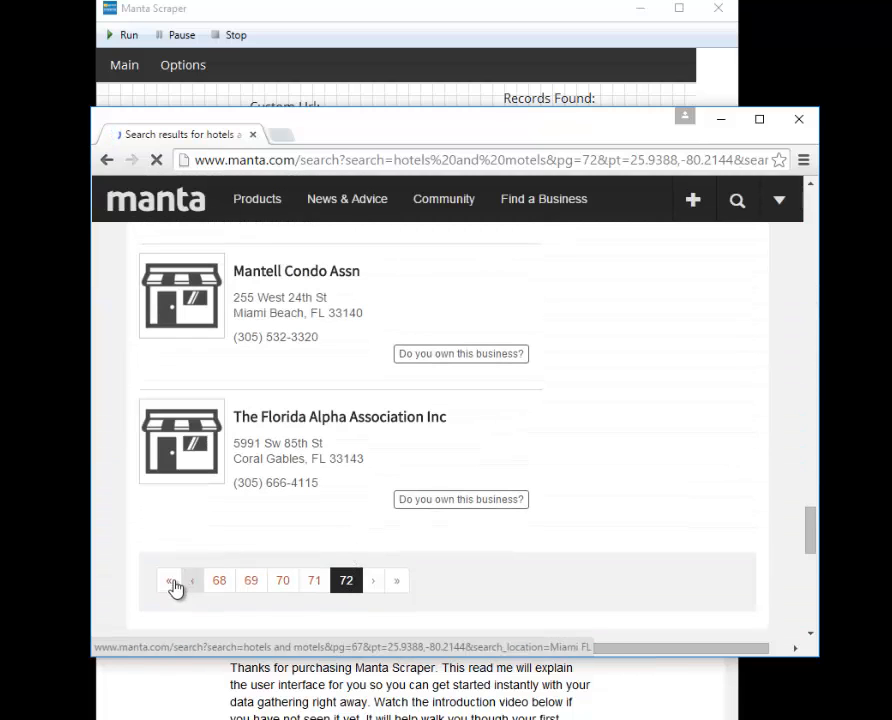
pyautogui.click(171, 582)
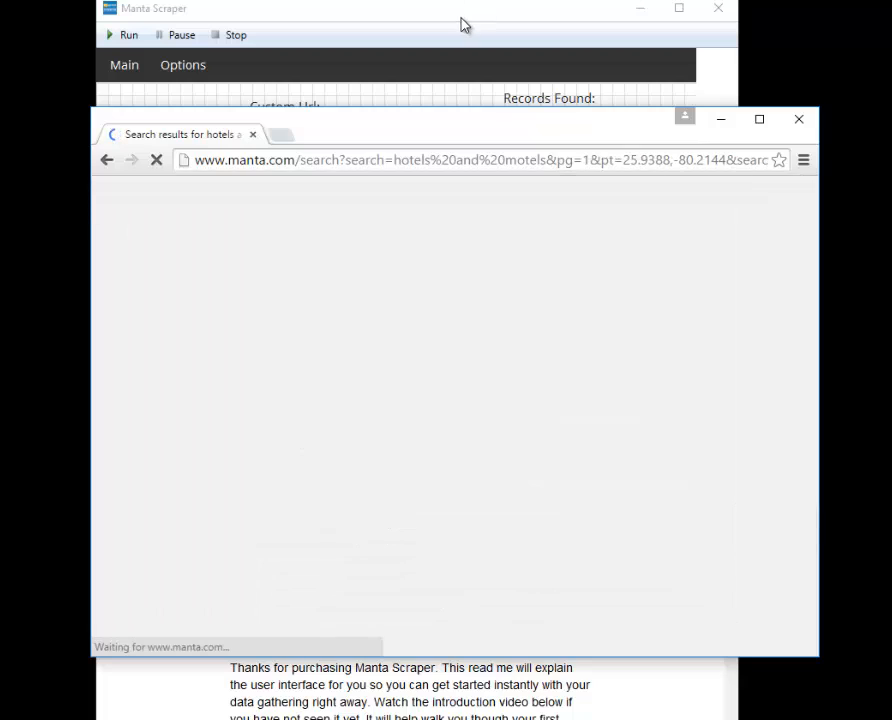
# Switch back to Manta Scraper and clear the Custom Url field
pyautogui.click(463, 22)
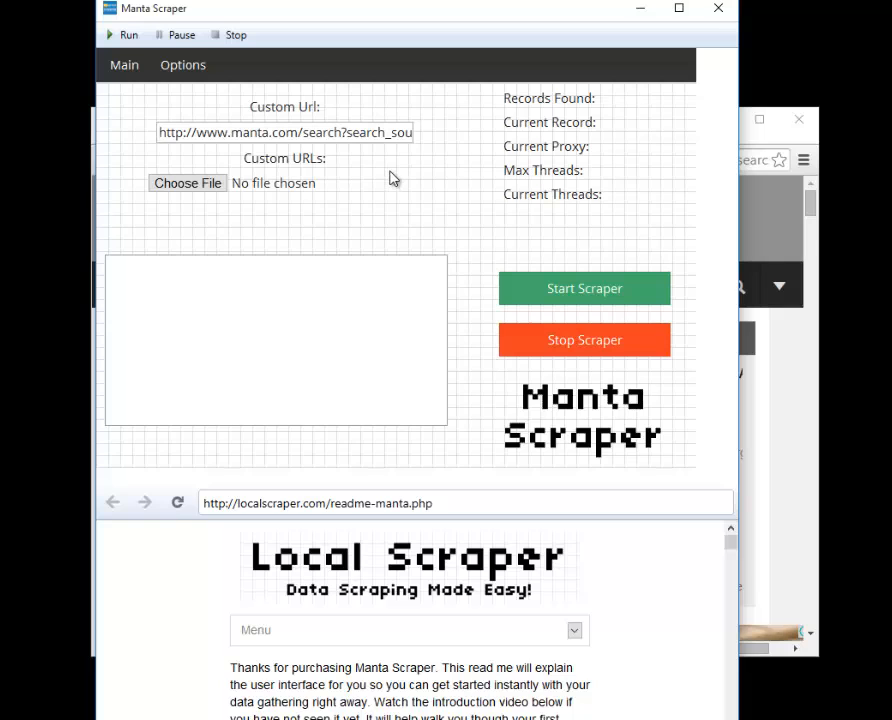
pyautogui.click(398, 133)
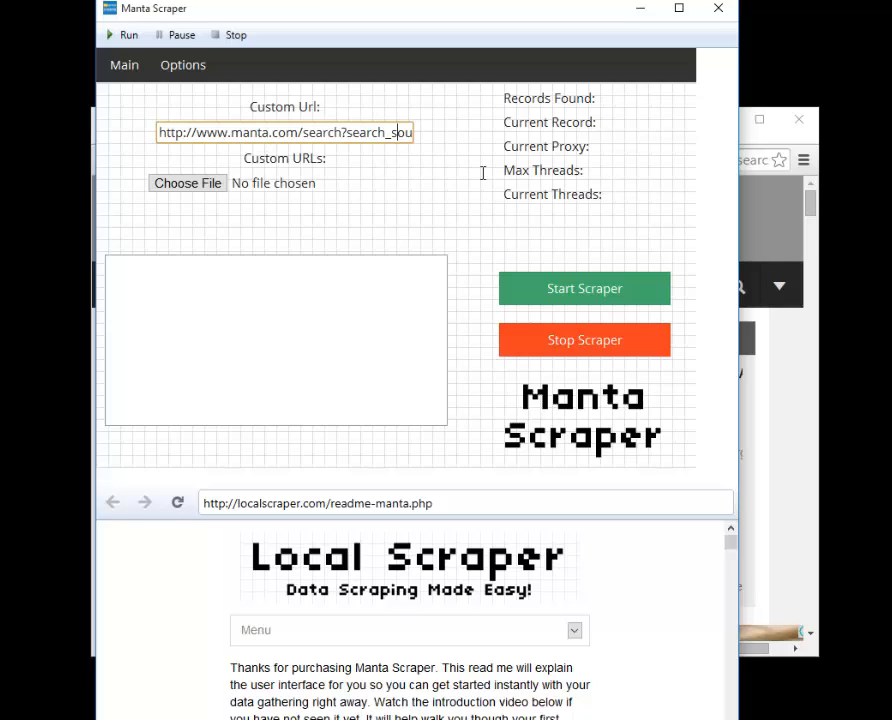
pyautogui.click(601, 291)
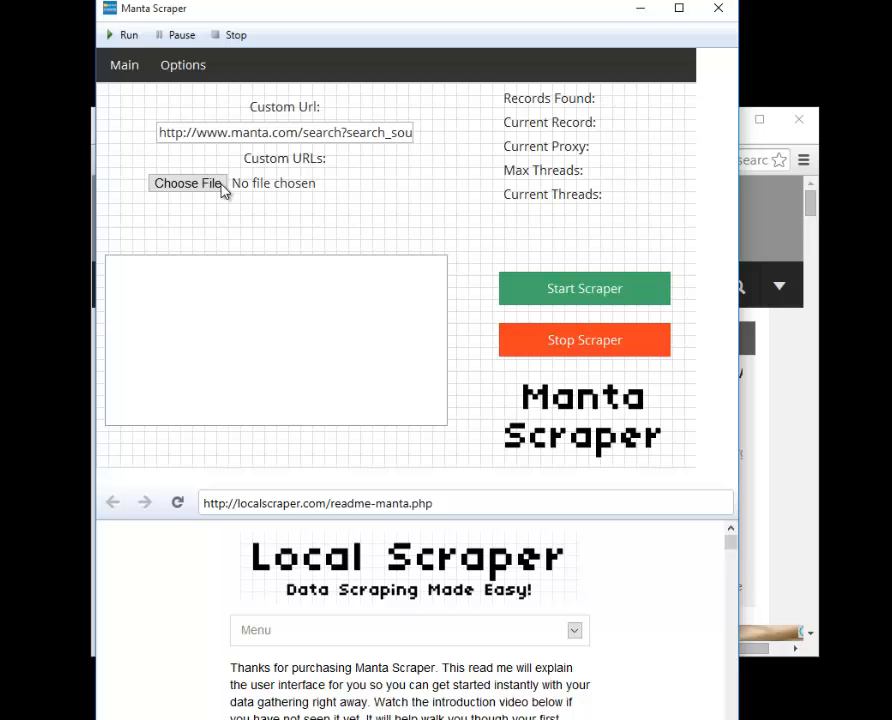
pyautogui.click(334, 132)
pyautogui.hotkey('ctrl', 'a')
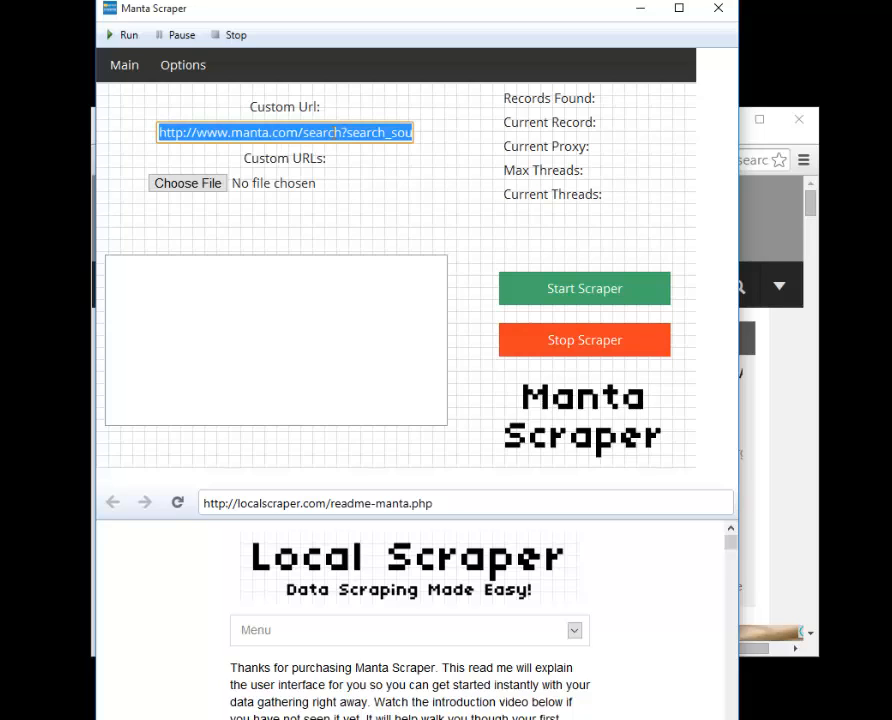
pyautogui.press('BackSpace')
pyautogui.click(498, 208)
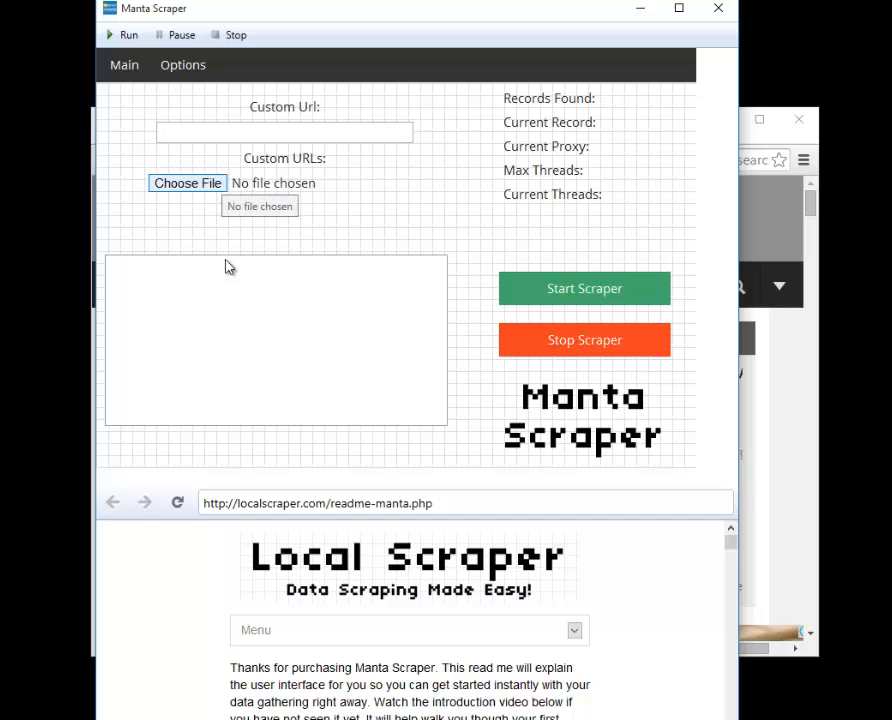
# In EditPad Lite, paste the Miami hotels and motels search URL into New Text Document.txt and start a new line
pyautogui.click(322, 718)
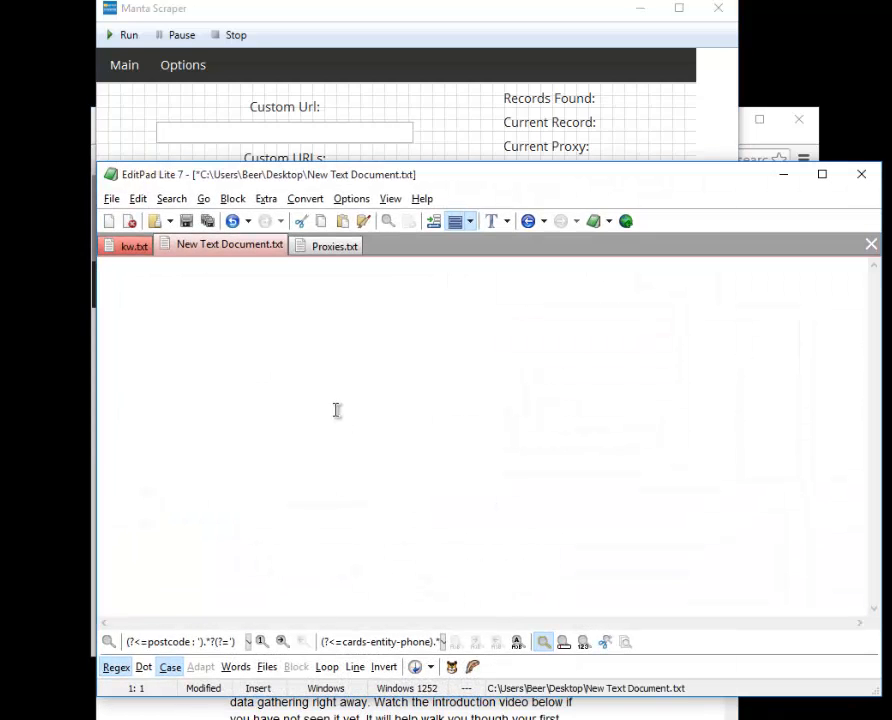
pyautogui.write('http://www.manta.com/search?search_source=nav&pt=25.9388%2C-80.2144&search_location=Miami+FL&search=hotels+and+motels')
pyautogui.press('Return')
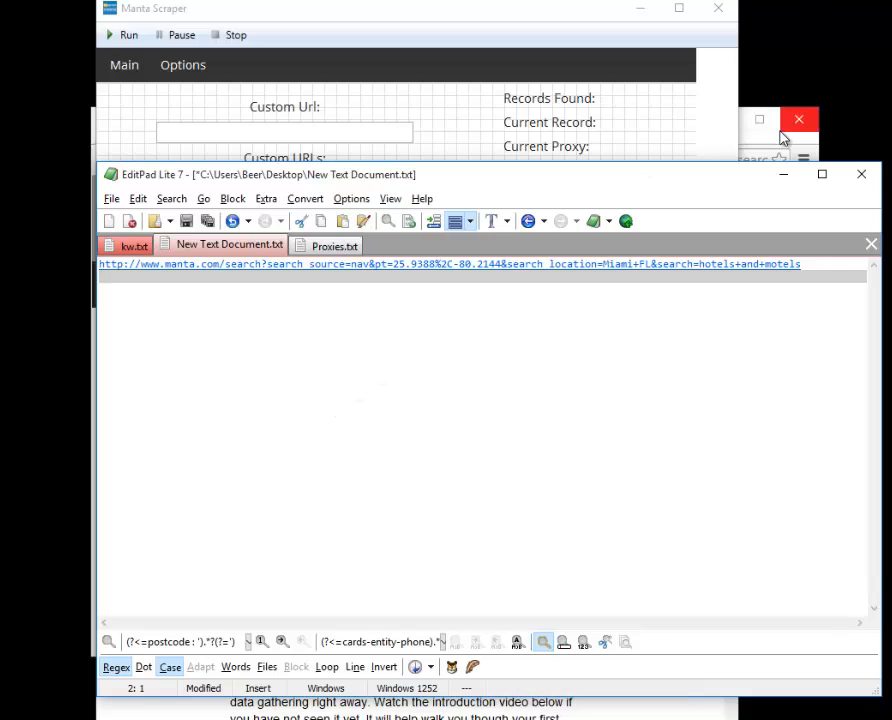
# Switch to the browser and look through the first page of Miami hotel and motel results
pyautogui.click(759, 145)
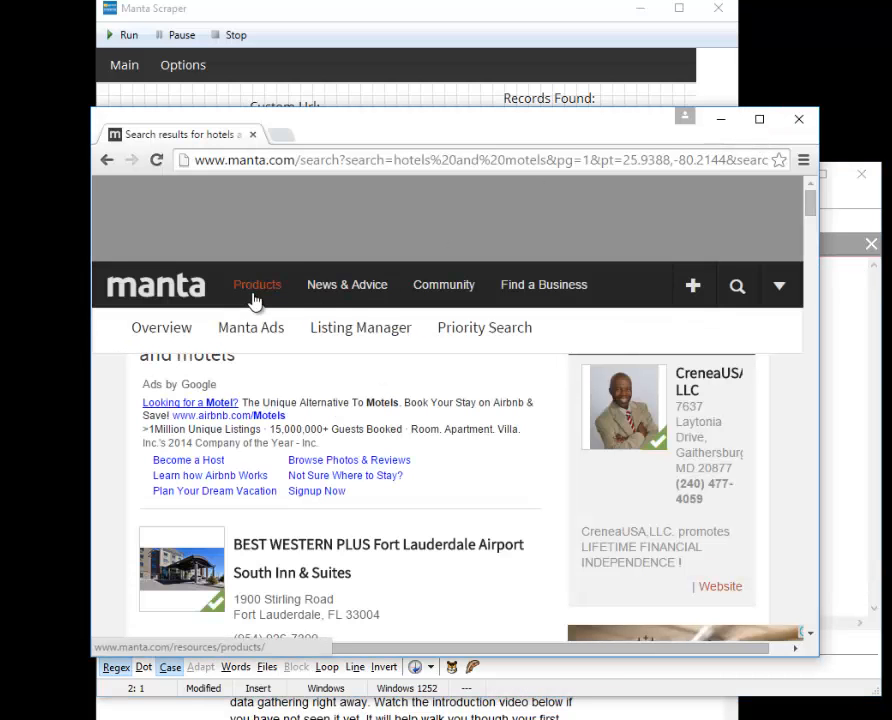
pyautogui.moveTo(373, 292)
pyautogui.scroll(-10, 410, 386)
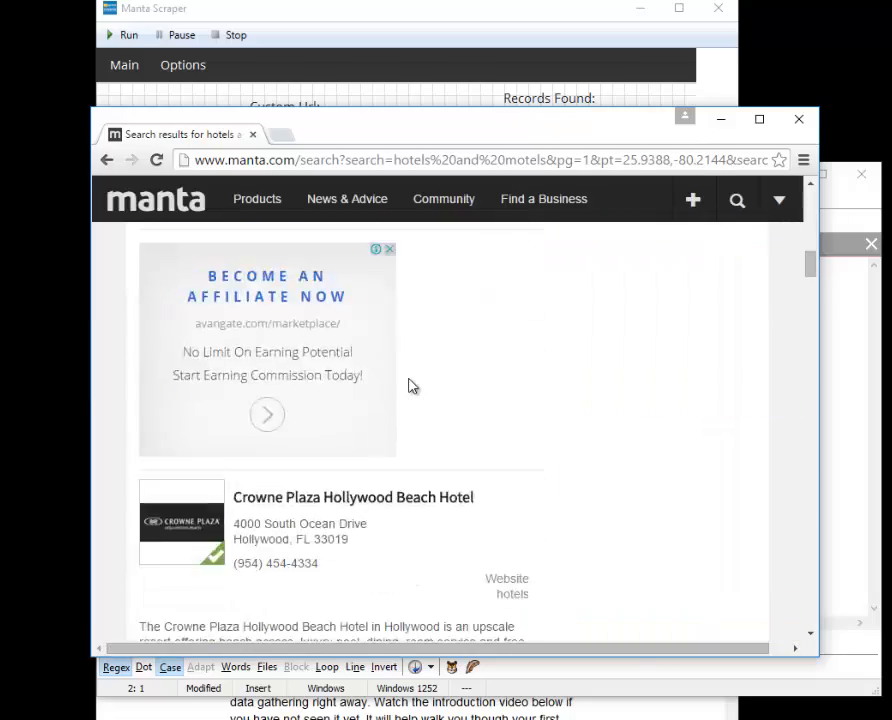
pyautogui.scroll(-20, 410, 386)
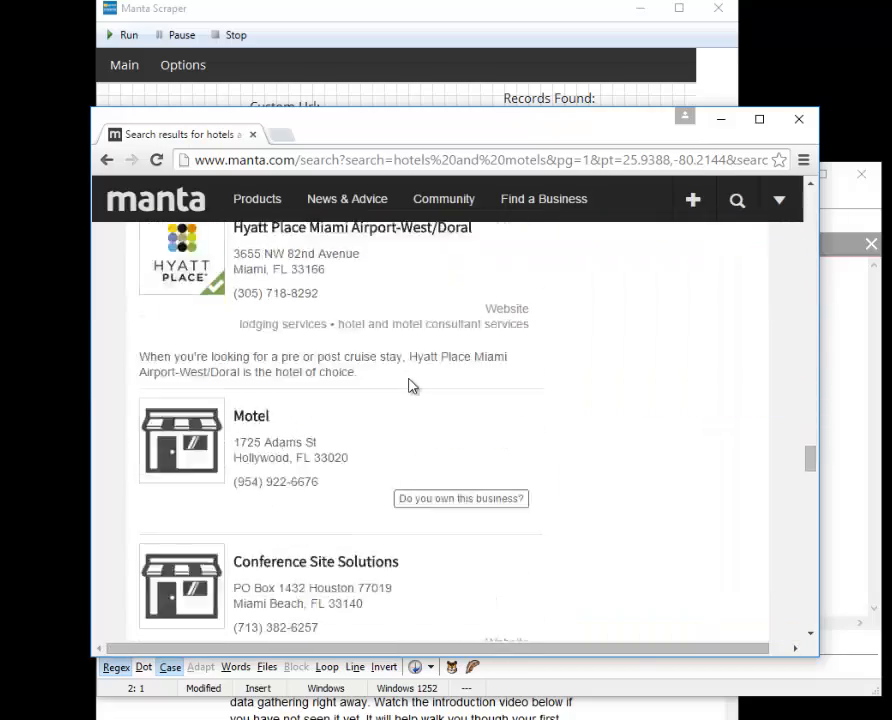
pyautogui.scroll(-15, 410, 380)
pyautogui.scroll(4, 410, 380)
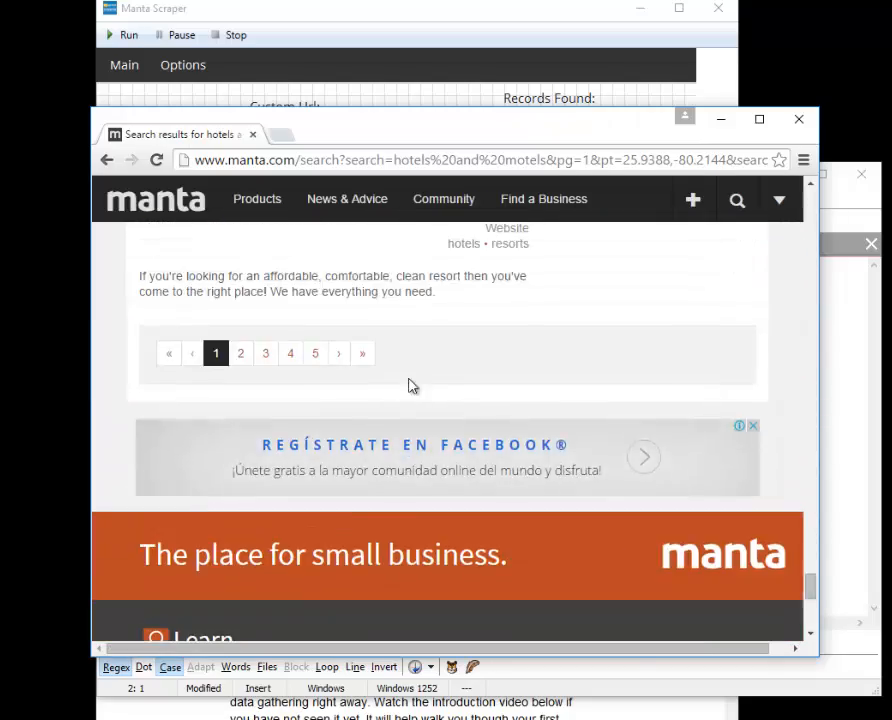
pyautogui.scroll(20, 410, 380)
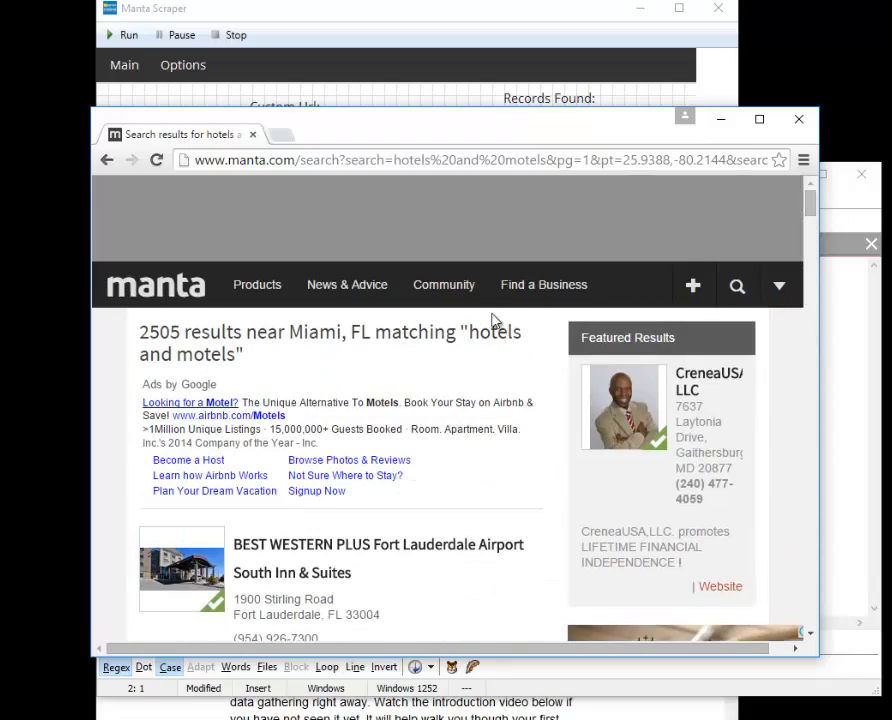
pyautogui.moveTo(282, 286)
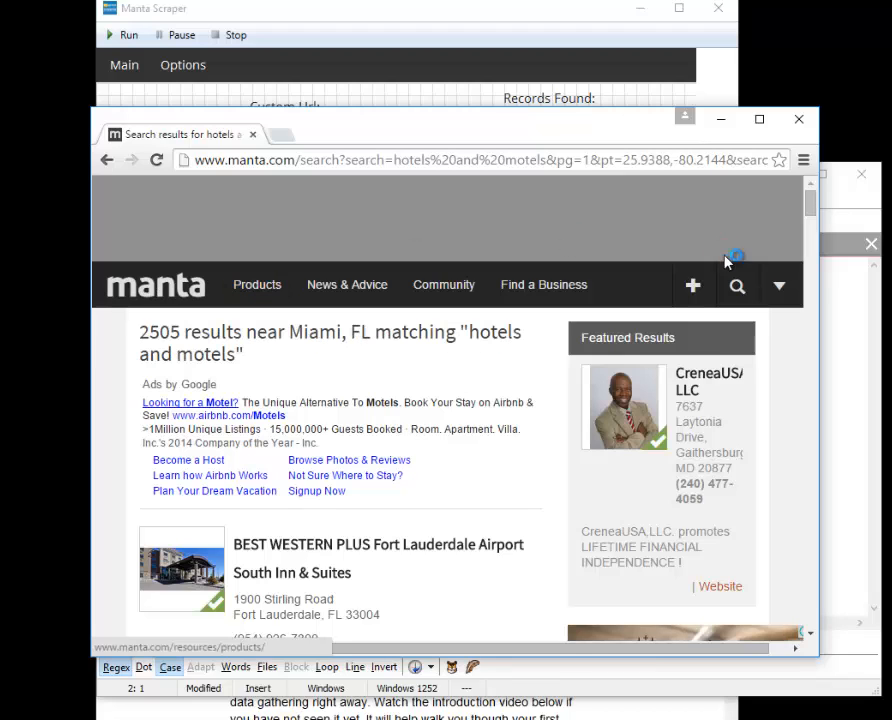
# Search Manta for the suggested term "pizza delivery restaurants" near Miami, FL and select the results page's full address
pyautogui.click(738, 290)
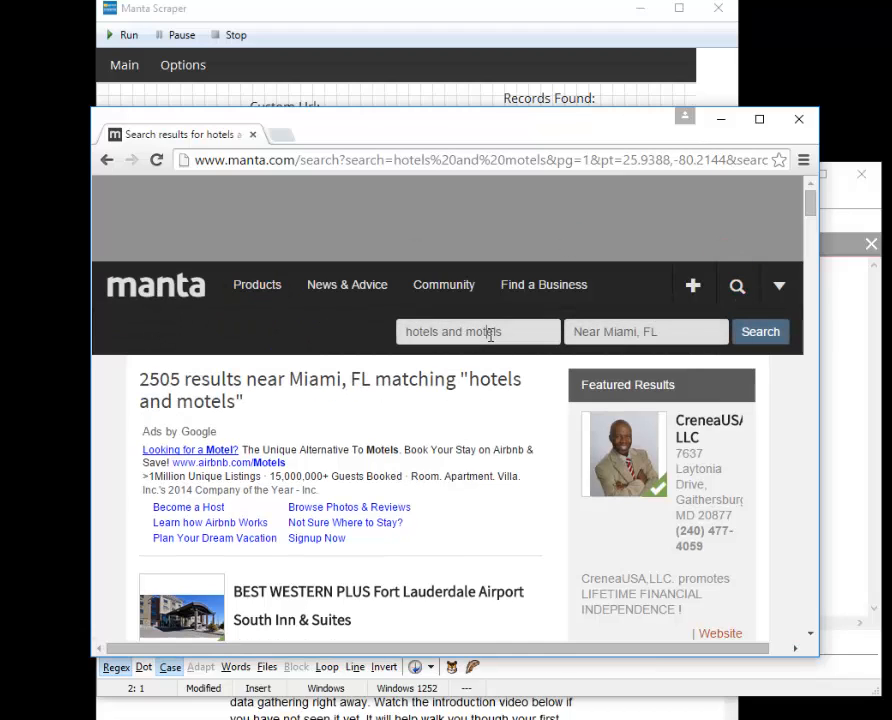
pyautogui.moveTo(518, 332); pyautogui.dragTo(326, 326)
pyautogui.write('p')
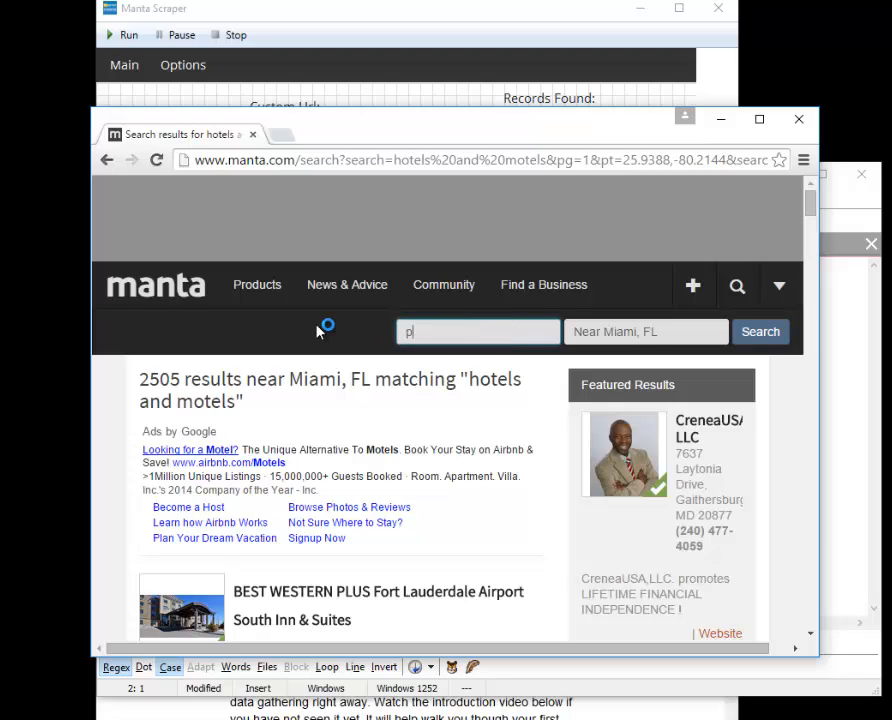
pyautogui.write('izza')
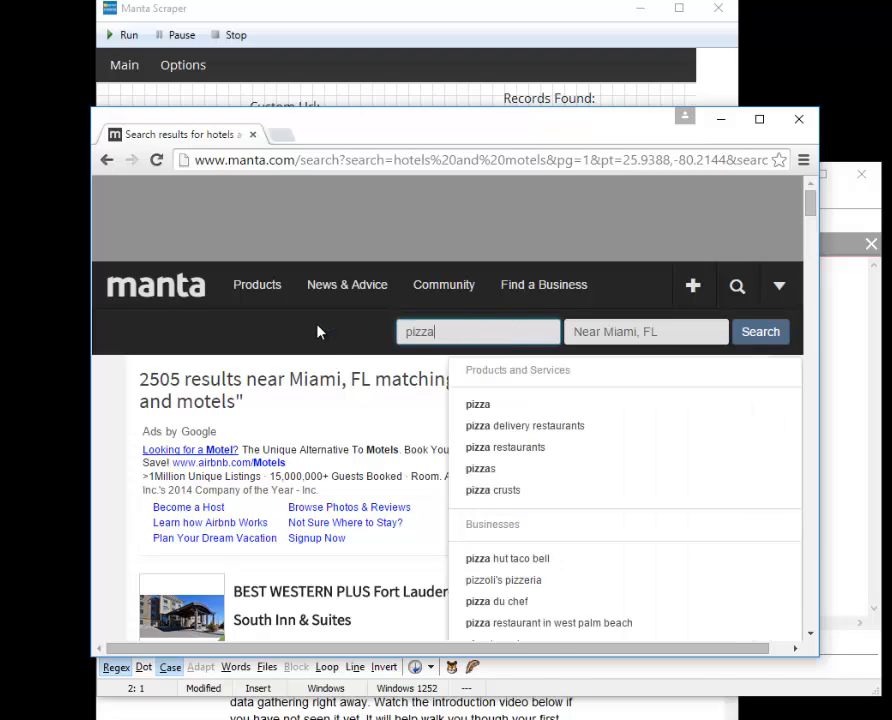
pyautogui.click(484, 405)
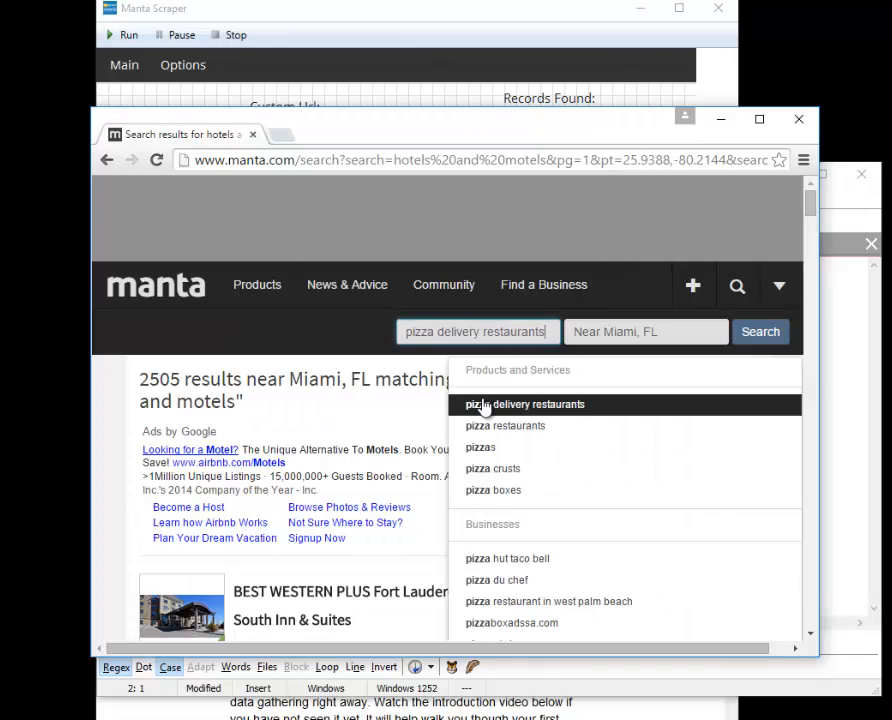
pyautogui.click(536, 405)
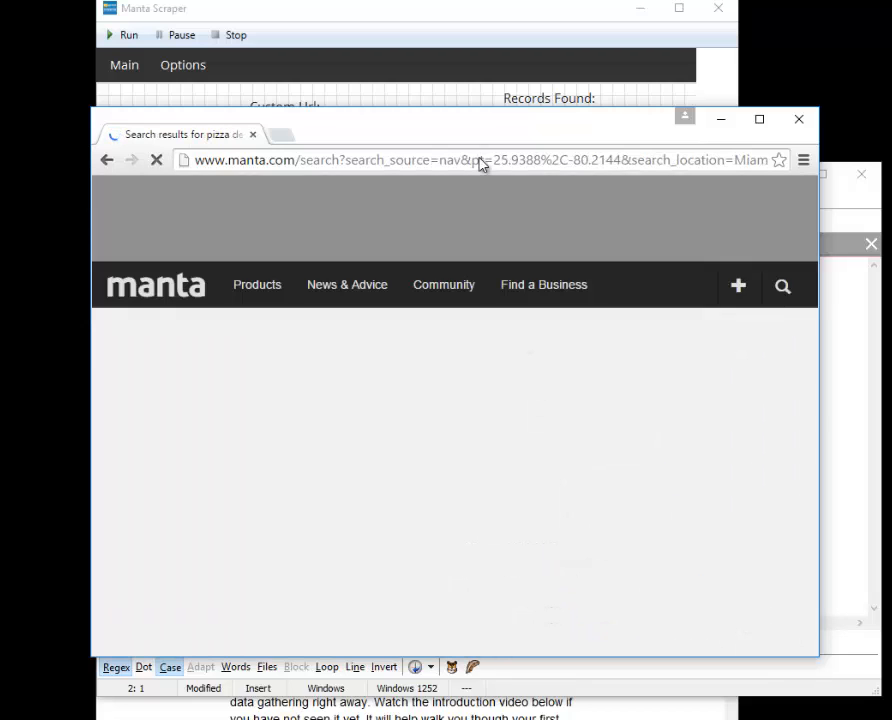
pyautogui.click(481, 160)
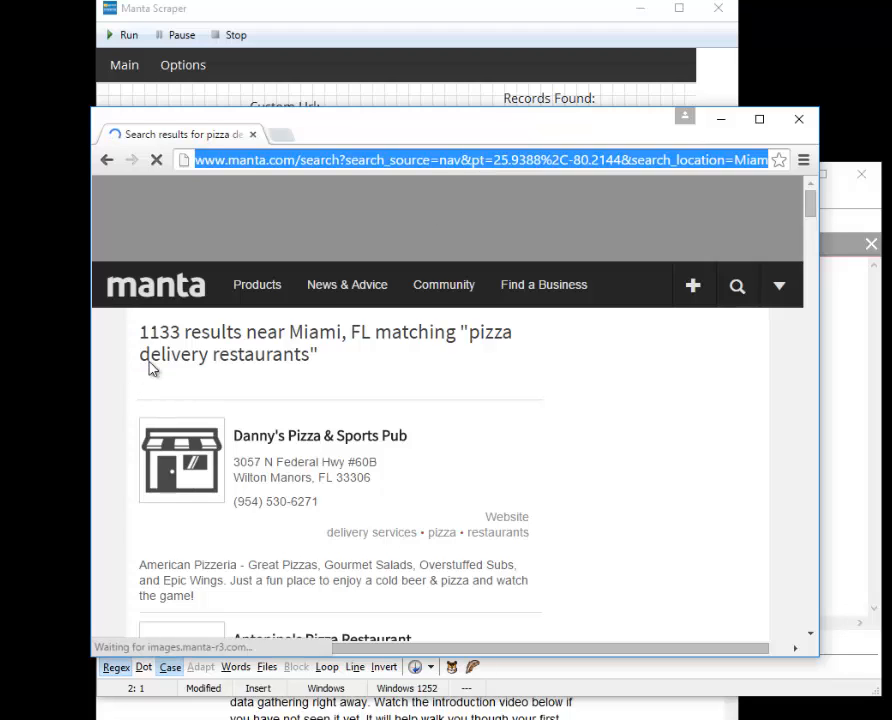
# In EditPad Lite, paste the Miami pizza delivery restaurants URL as the second line of New Text Document.txt and widen the window to fit it
pyautogui.click(834, 332)
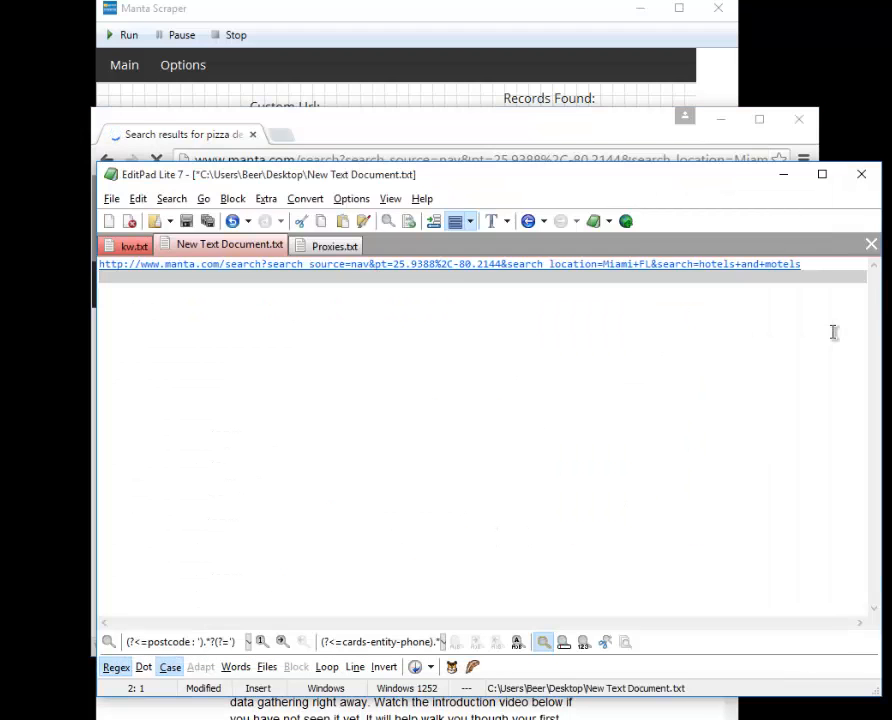
pyautogui.write('http://www.manta.com/search?search_source=nav&pt=25.9388%2C-80.2144&search_location=Miami+FL&search=pizza+delivery+restaurants&location=Near+Miami%2C+FL')
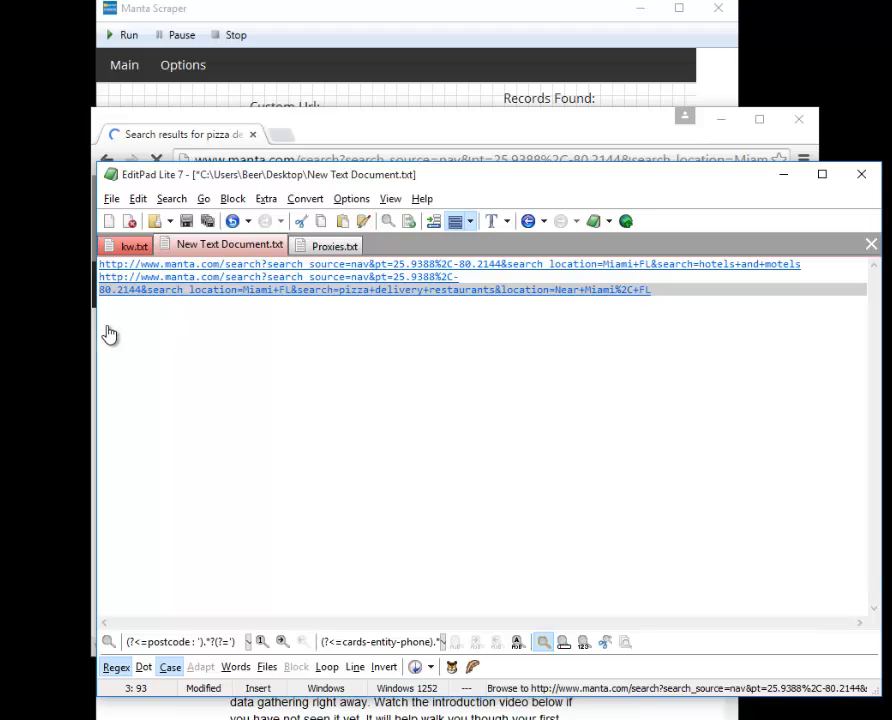
pyautogui.moveTo(98, 326); pyautogui.dragTo(4, 336)
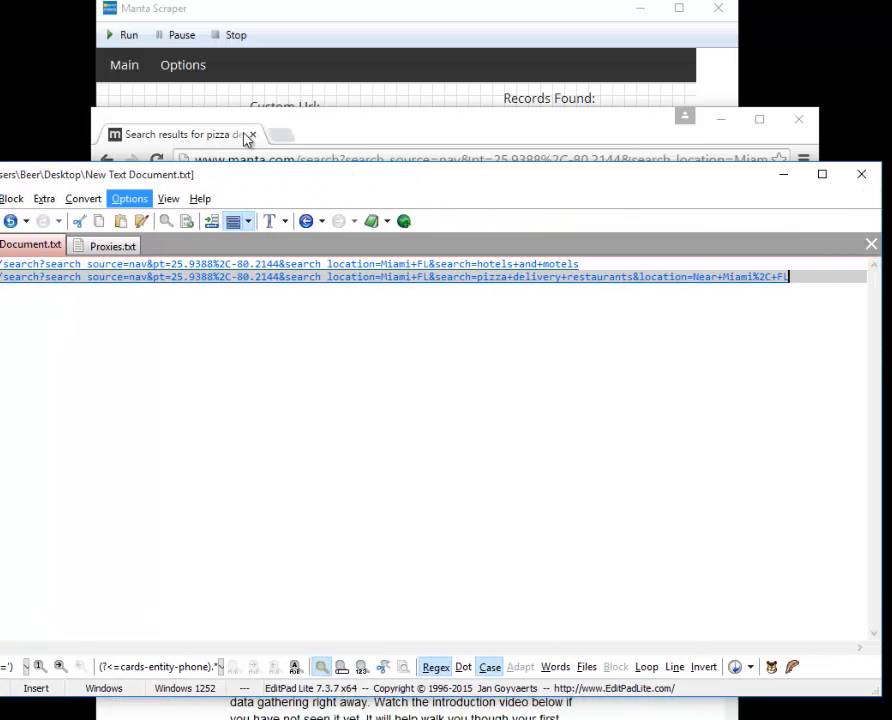
pyautogui.moveTo(221, 188); pyautogui.dragTo(342, 181)
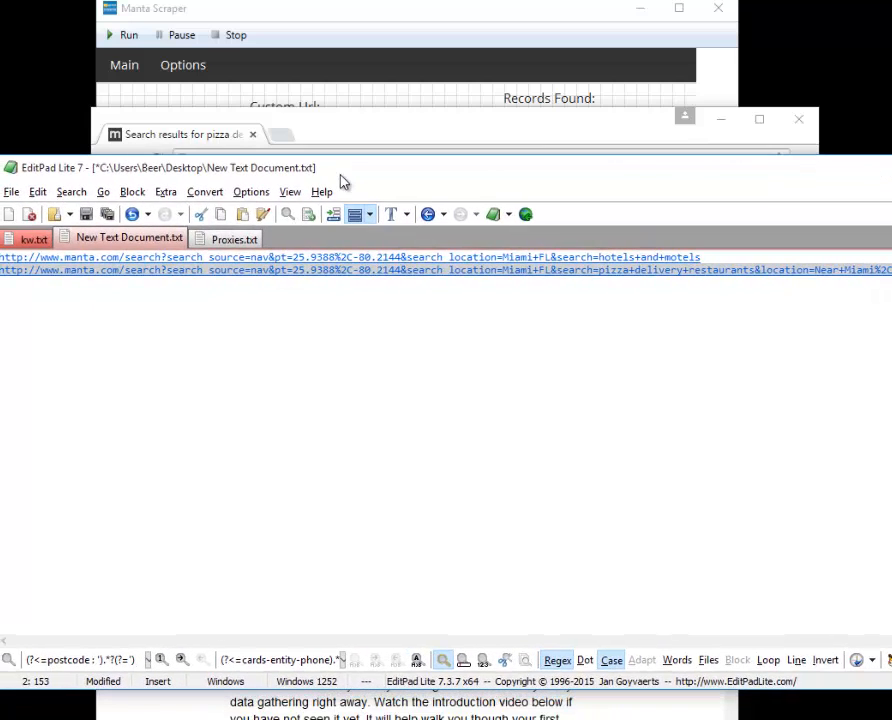
# Paste the pizza delivery restaurants URL two more times on separate lines and start a new line
pyautogui.hotkey('ctrl', 'v')
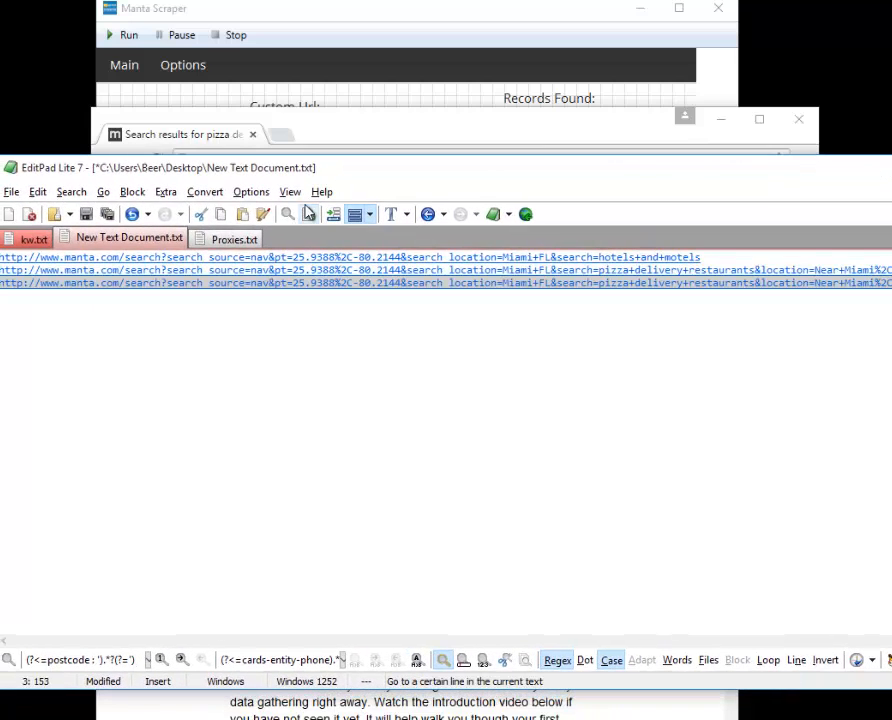
pyautogui.press('Return')
pyautogui.hotkey('ctrl', 'v')
pyautogui.press('Return')
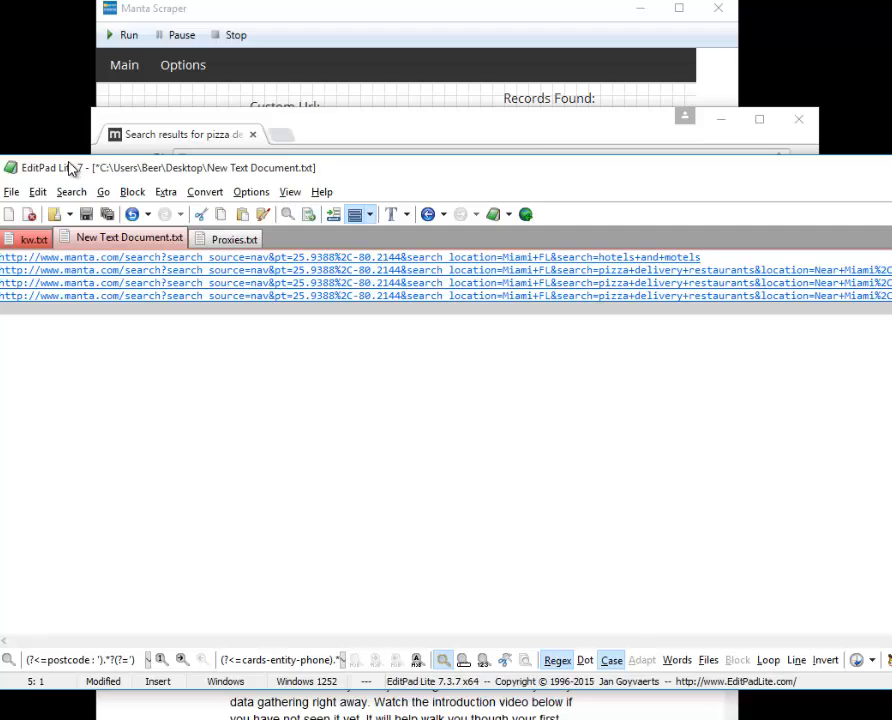
# Switch to the browser and look through the Miami pizza delivery restaurant results down to the end of the page
pyautogui.click(620, 115)
pyautogui.click(456, 38)
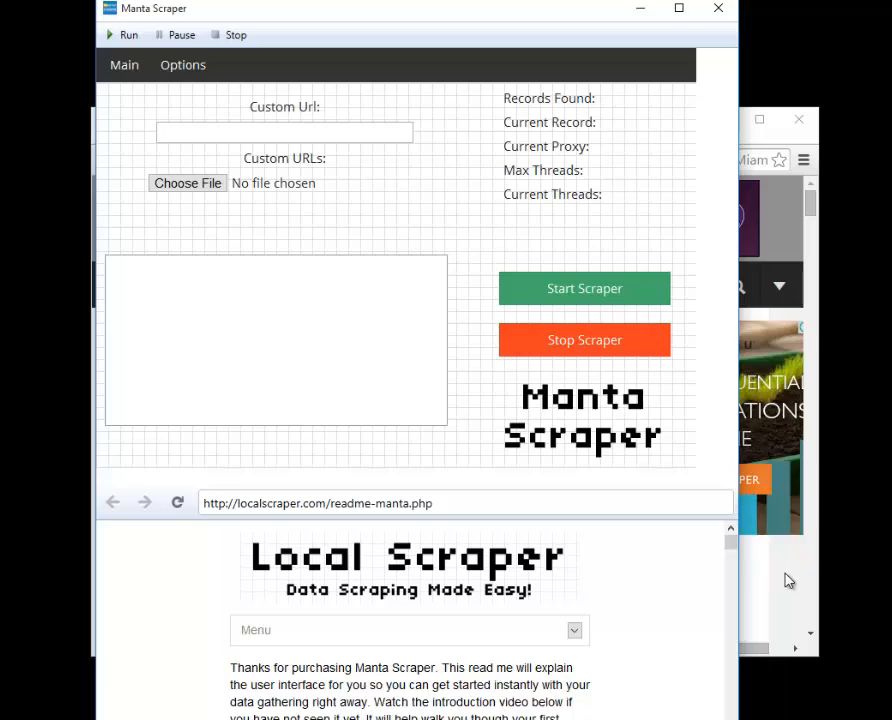
pyautogui.click(768, 606)
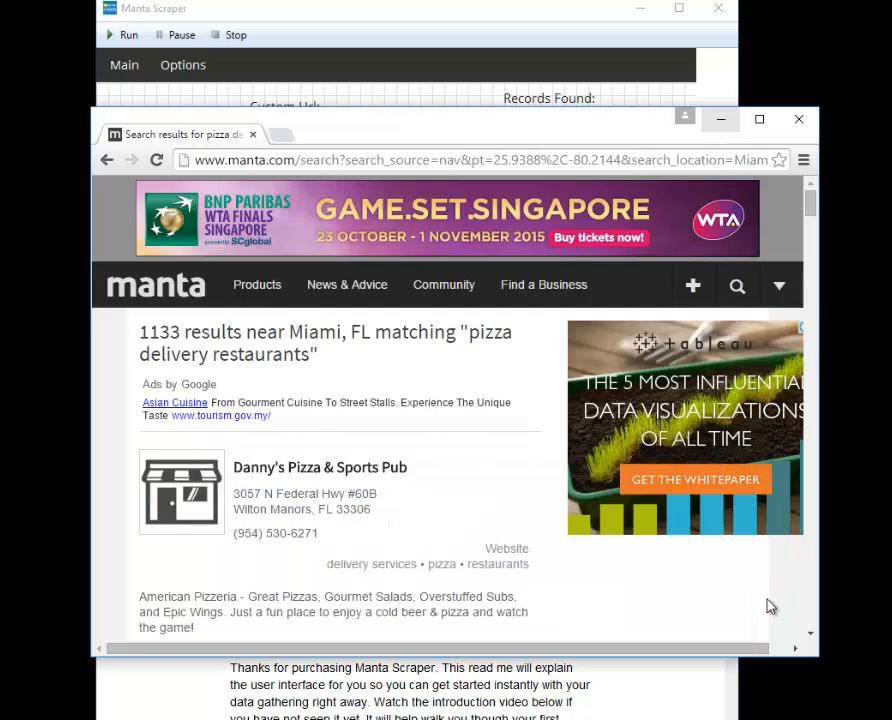
pyautogui.scroll(-10, 302, 427)
pyautogui.scroll(-15, 302, 427)
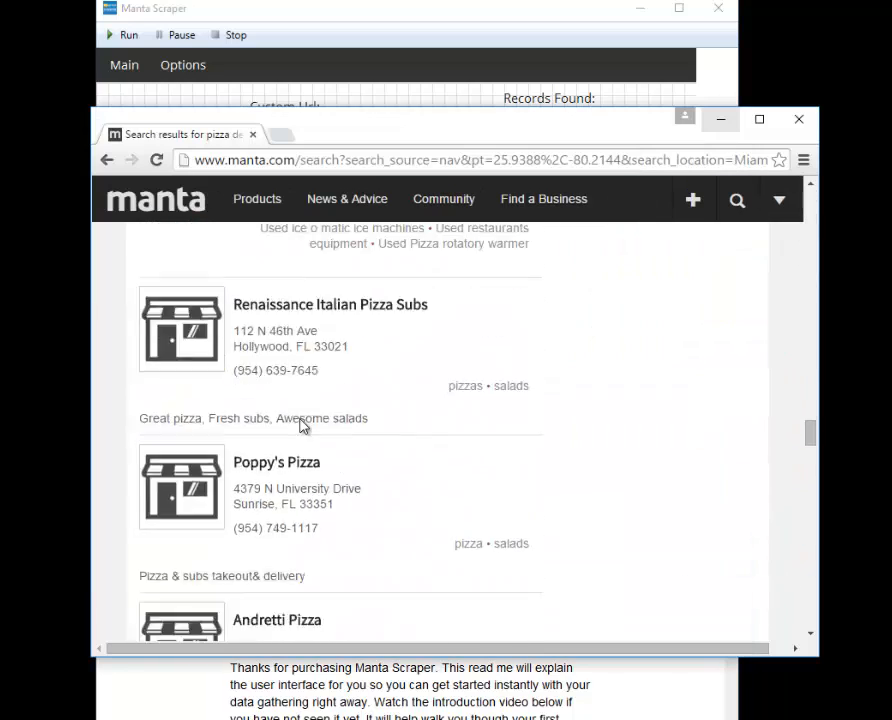
pyautogui.scroll(-5, 302, 427)
# Switch to Manta Scraper, shorten and reposition its window, and turn on Use Proxies in the options
pyautogui.click(590, 18)
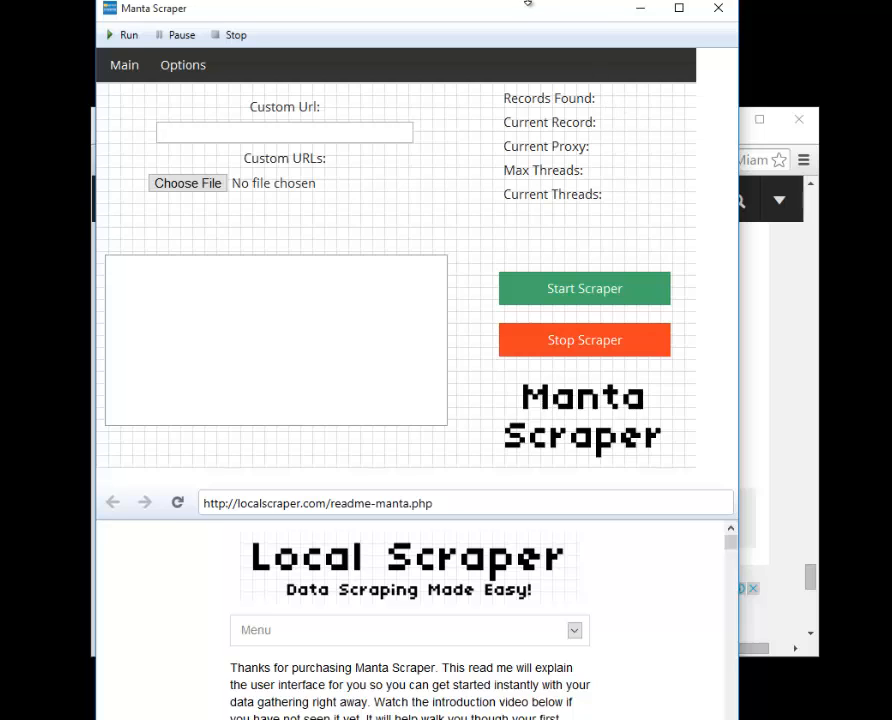
pyautogui.moveTo(527, 3); pyautogui.dragTo(503, 38)
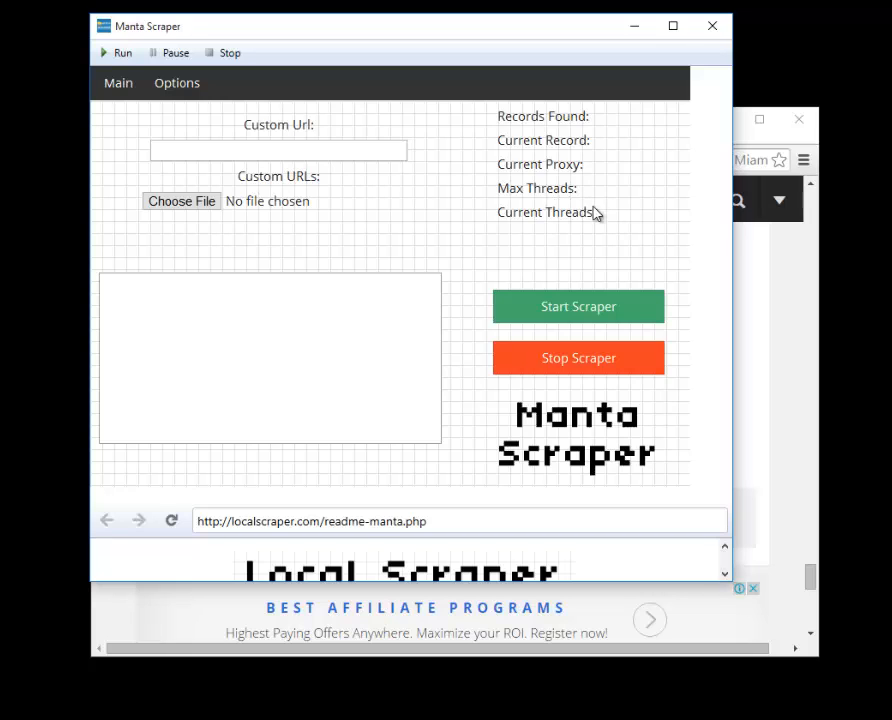
pyautogui.click(194, 86)
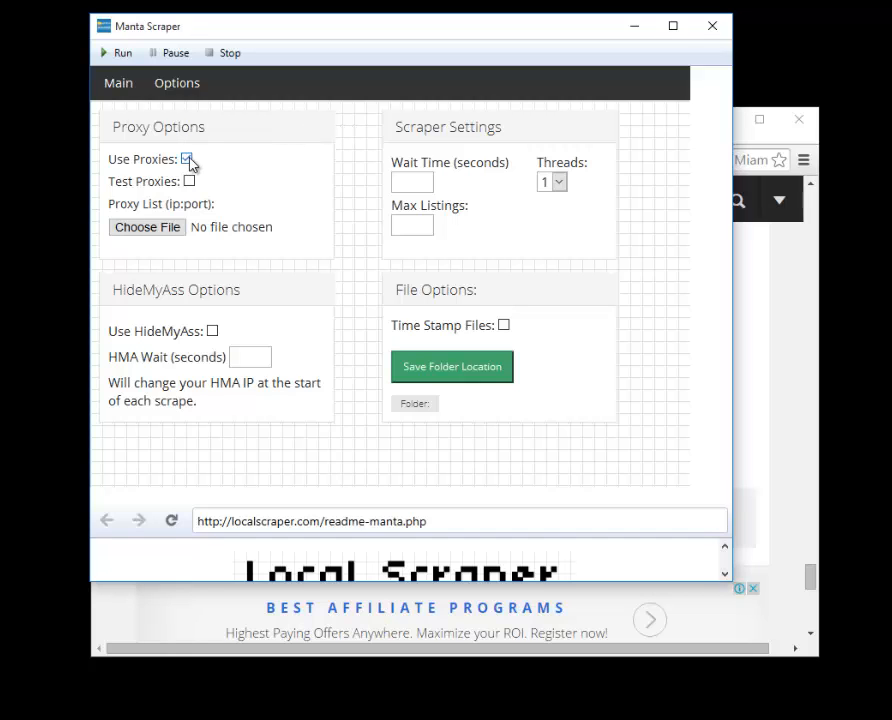
# Examine the proxy list format in Proxies.txt in EditPad Lite, fitting its window on screen, and minimize it to return to Manta Scraper
pyautogui.click(137, 228)
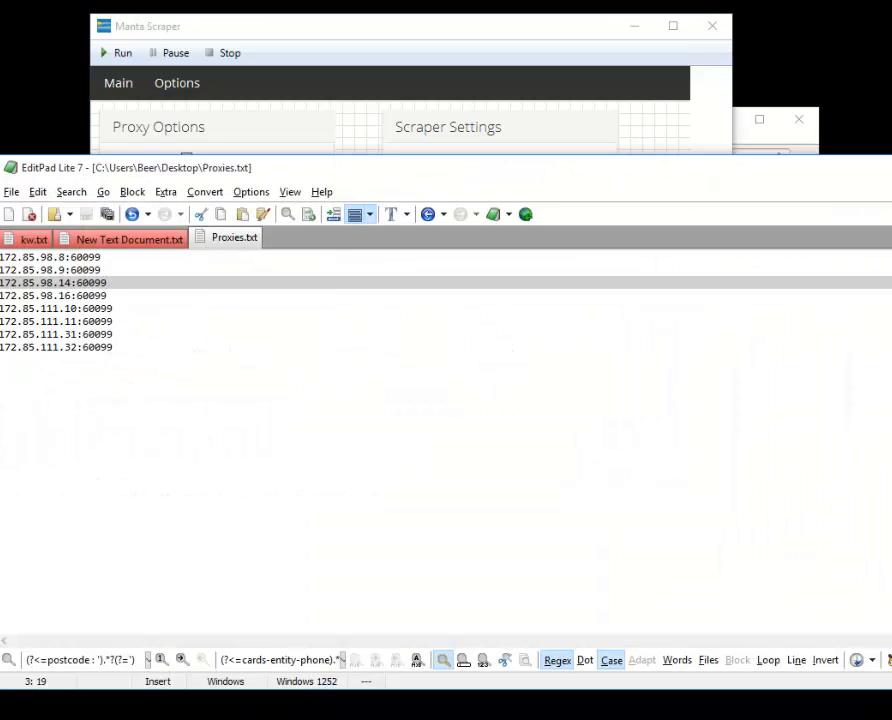
pyautogui.moveTo(257, 172); pyautogui.dragTo(355, 137)
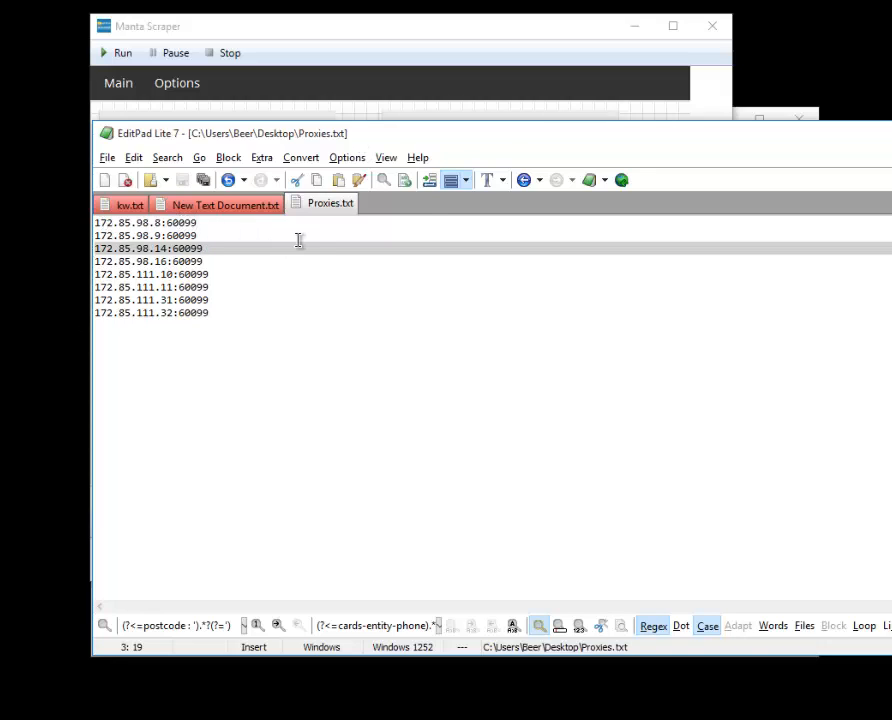
pyautogui.moveTo(724, 140); pyautogui.dragTo(619, 139)
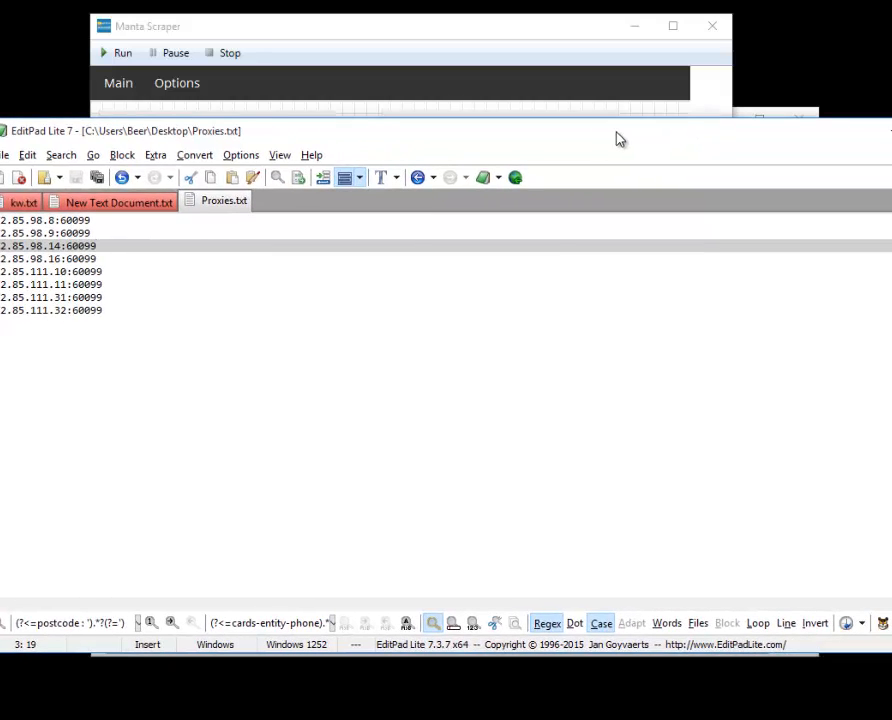
pyautogui.moveTo(2, 121); pyautogui.dragTo(100, 123)
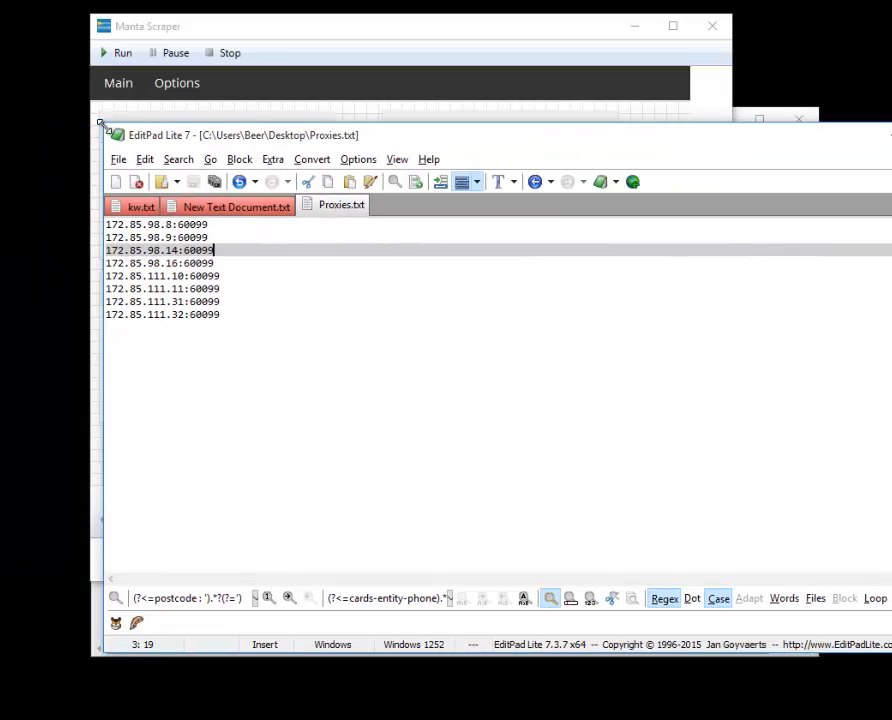
pyautogui.moveTo(458, 142); pyautogui.dragTo(366, 142)
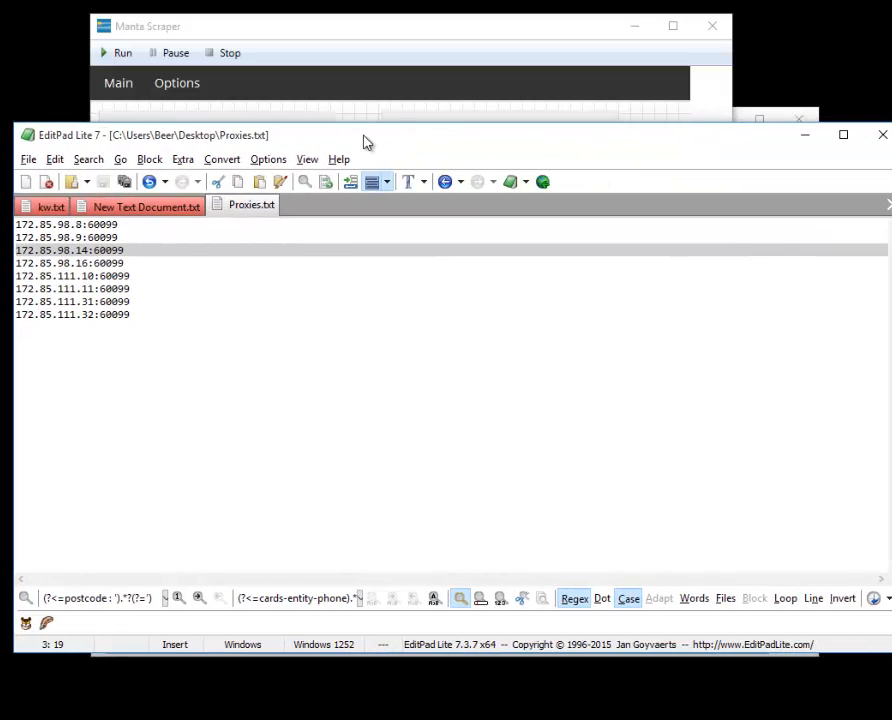
pyautogui.click(814, 140)
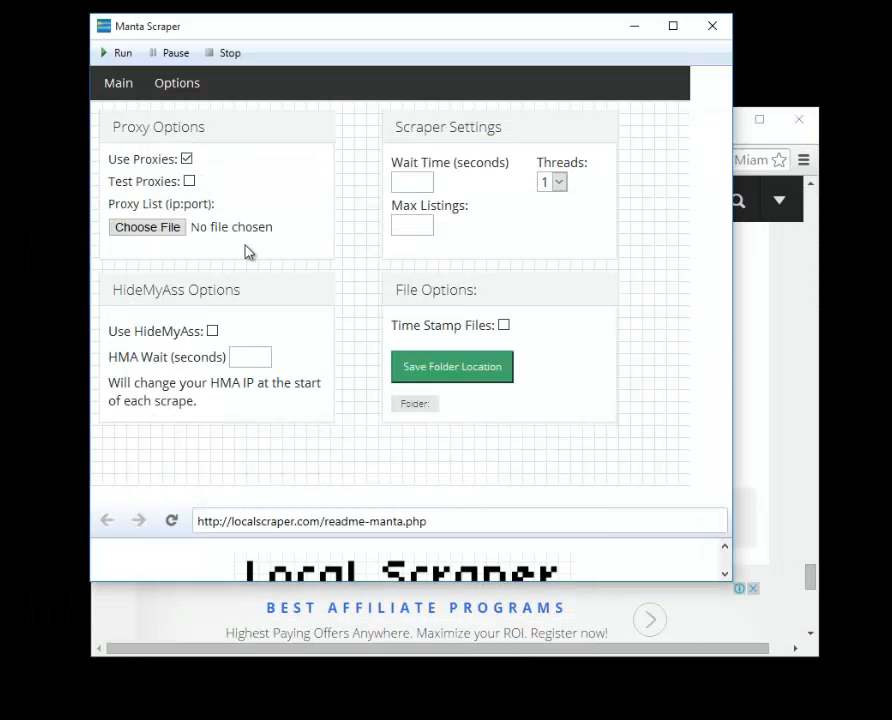
# Try toggling the Use Proxies and Test Proxies settings and turn on Use HideMyAss
pyautogui.click(186, 160)
pyautogui.click(189, 181)
pyautogui.click(186, 160)
pyautogui.click(213, 333)
# Try HMA wait times of 40, 60 and 90 seconds and leave the field empty
pyautogui.click(245, 363)
pyautogui.click(119, 91)
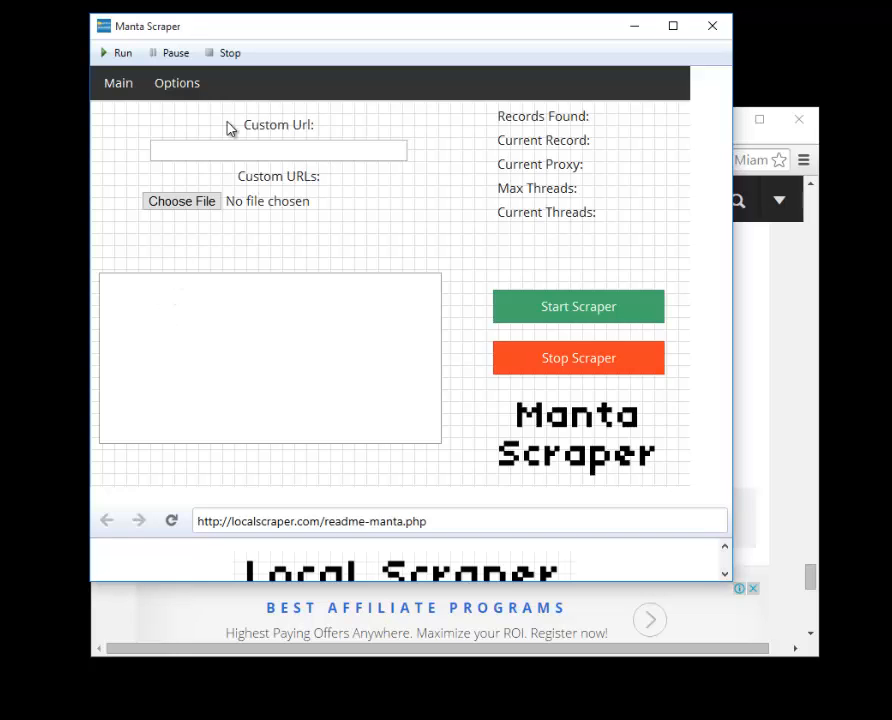
pyautogui.click(180, 88)
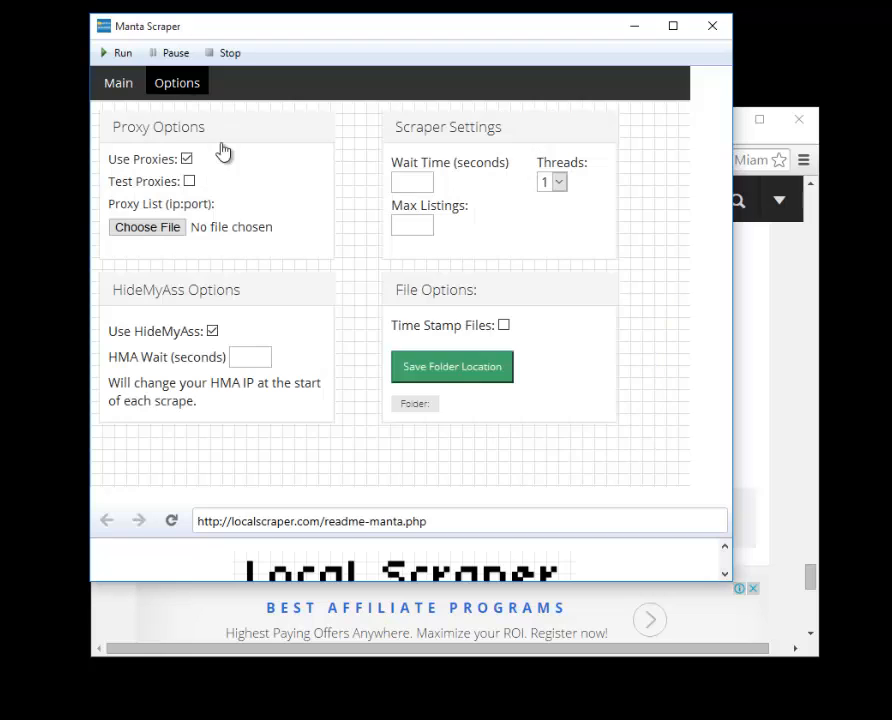
pyautogui.click(254, 355)
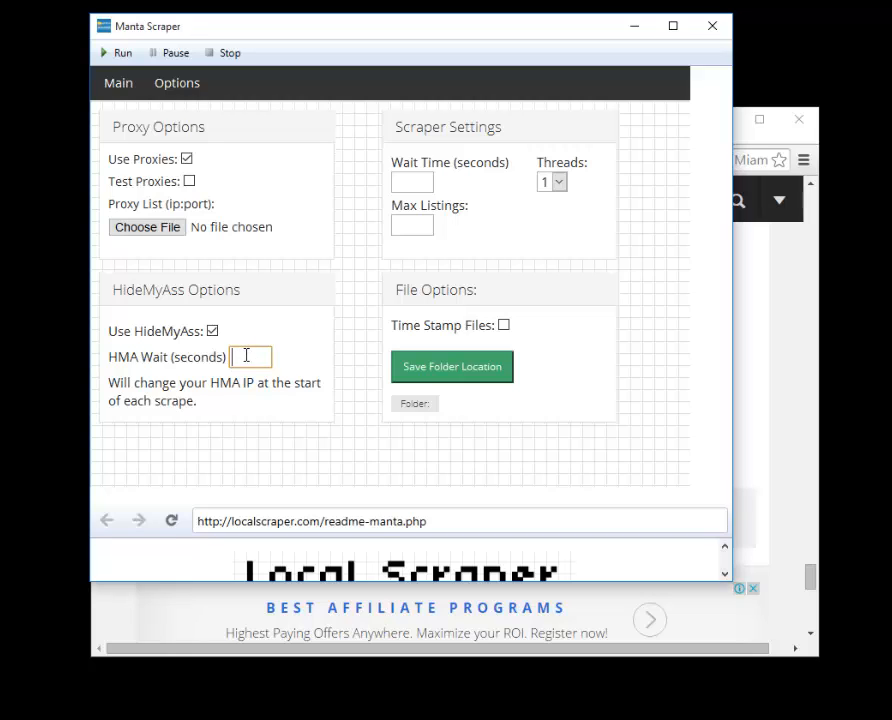
pyautogui.write('40')
pyautogui.press('BackSpace')
pyautogui.press('BackSpace')
pyautogui.write('60')
pyautogui.press('BackSpace')
pyautogui.press('BackSpace')
pyautogui.write('90')
pyautogui.press('BackSpace')
pyautogui.press('BackSpace')
pyautogui.click(281, 360)
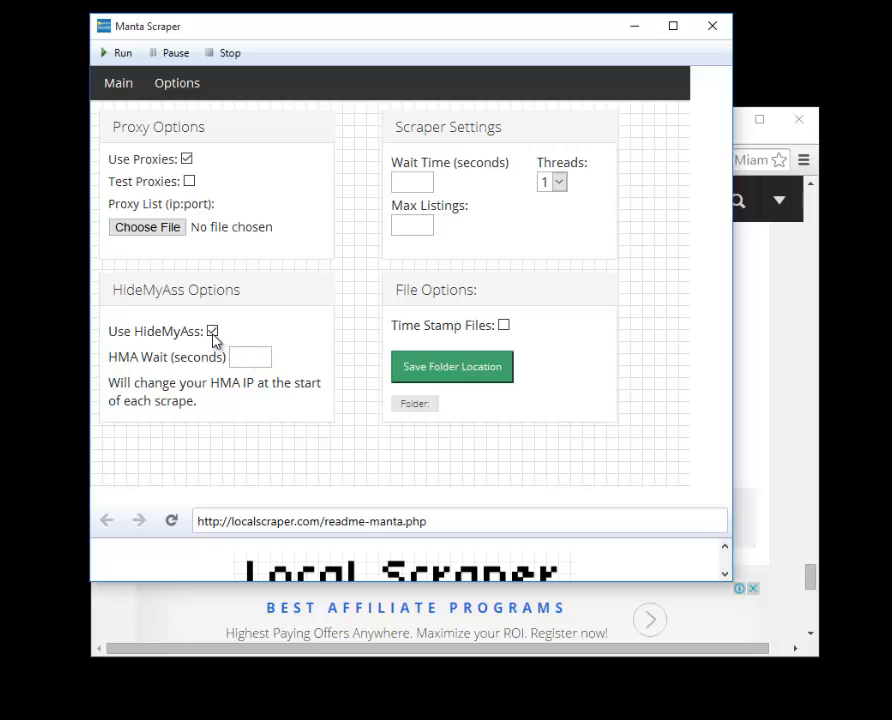
# Turn off both Use Proxies and Use HideMyAss
pyautogui.click(187, 159)
pyautogui.click(212, 332)
# Try scraper wait times of 10, 15 and 5 seconds and leave the field empty
pyautogui.click(405, 182)
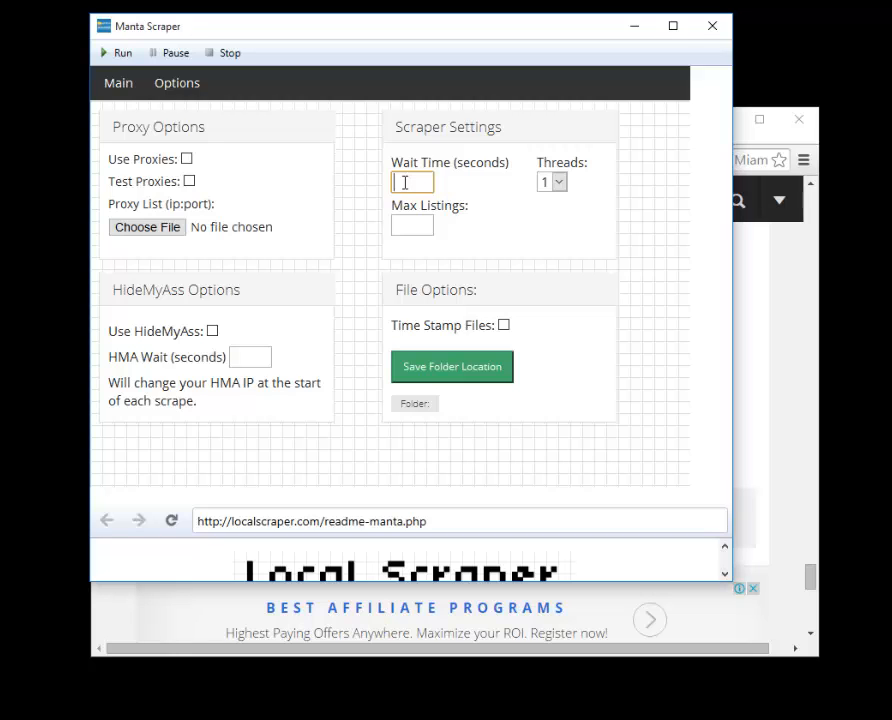
pyautogui.write('10')
pyautogui.press('BackSpace')
pyautogui.press('BackSpace')
pyautogui.write('15')
pyautogui.press('BackSpace')
pyautogui.press('BackSpace')
pyautogui.write('5')
pyautogui.press('BackSpace')
pyautogui.click(466, 187)
# Look at the available thread counts and set Threads to 1
pyautogui.click(549, 186)
pyautogui.click(549, 186)
pyautogui.click(552, 202)
# Try Max Listings values of 100 and 10 and leave the field empty
pyautogui.click(405, 226)
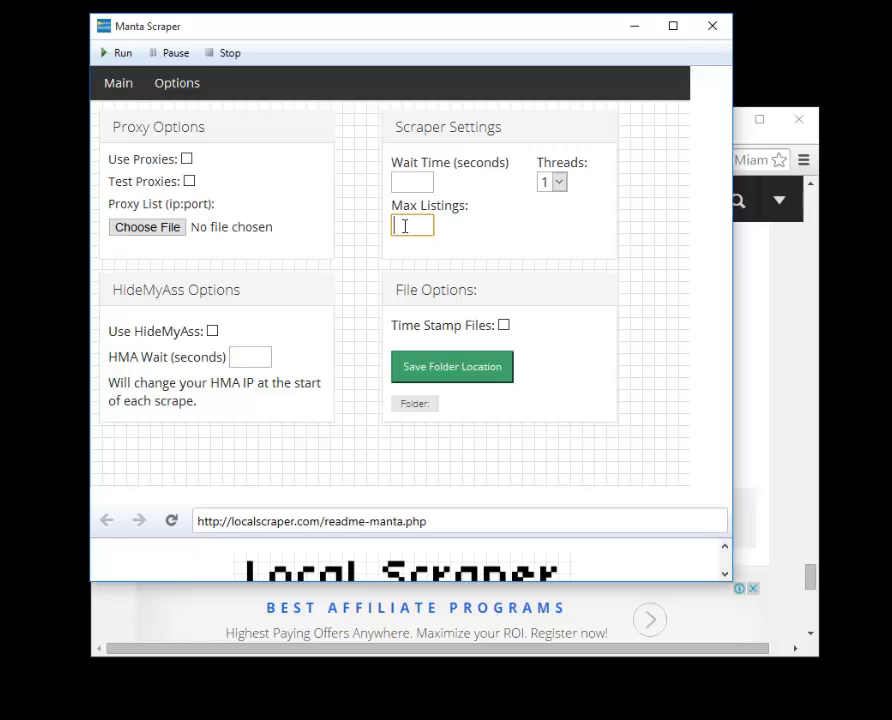
pyautogui.write('100')
pyautogui.click(365, 265)
pyautogui.click(420, 225)
pyautogui.moveTo(406, 226); pyautogui.dragTo(366, 222)
pyautogui.press('BackSpace')
pyautogui.write('10')
pyautogui.press('BackSpace')
pyautogui.press('BackSpace')
# Try the Time Stamp Files option and leave it off
pyautogui.click(545, 331)
pyautogui.click(505, 327)
# Narrow the Manta Scraper window to fit its content and return to the main scraper page
pyautogui.moveTo(733, 251); pyautogui.dragTo(687, 250)
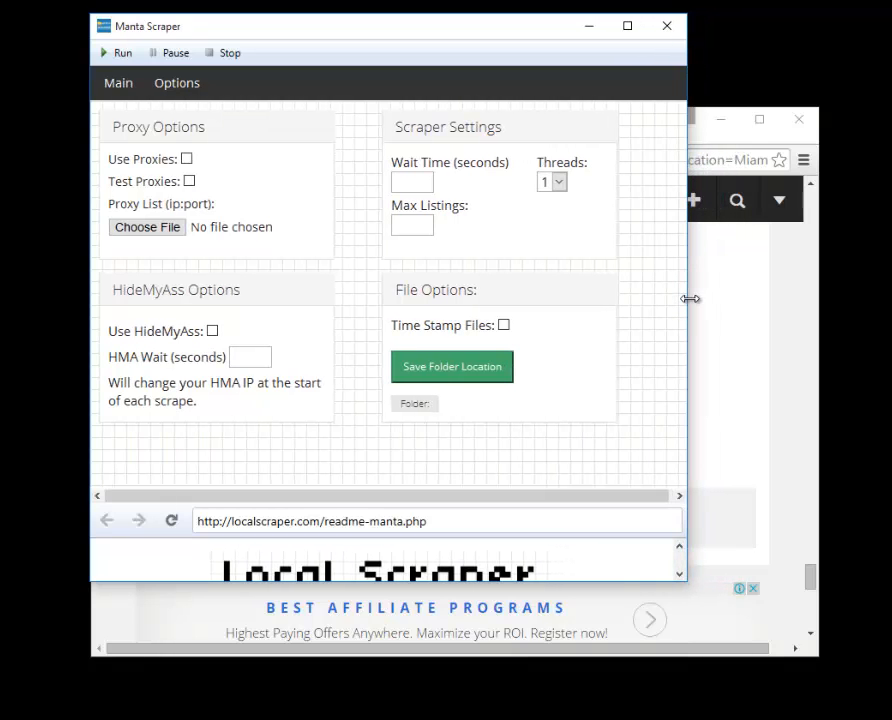
pyautogui.moveTo(691, 299); pyautogui.dragTo(694, 298)
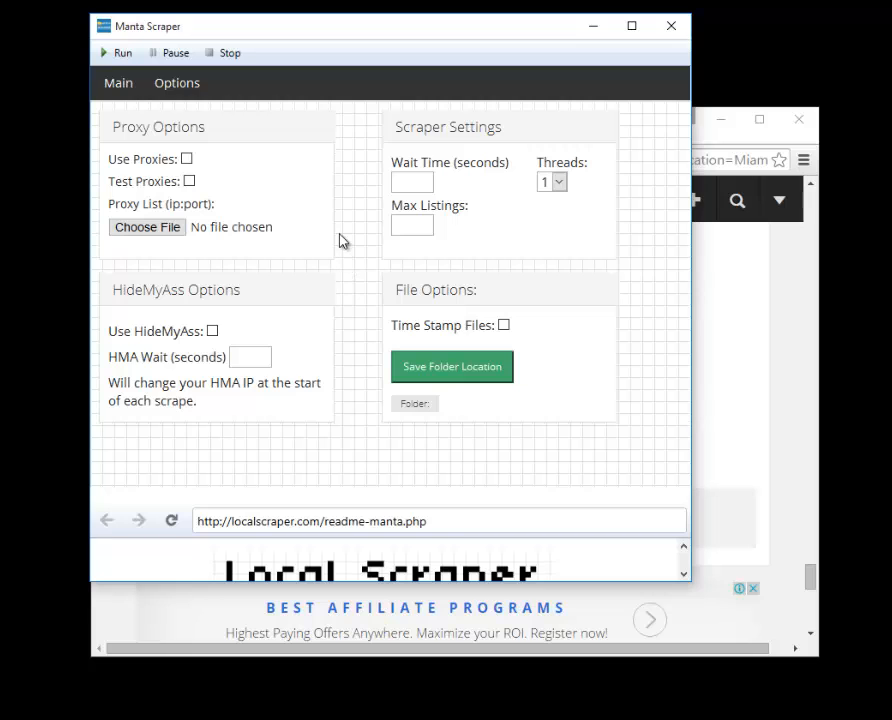
pyautogui.click(121, 88)
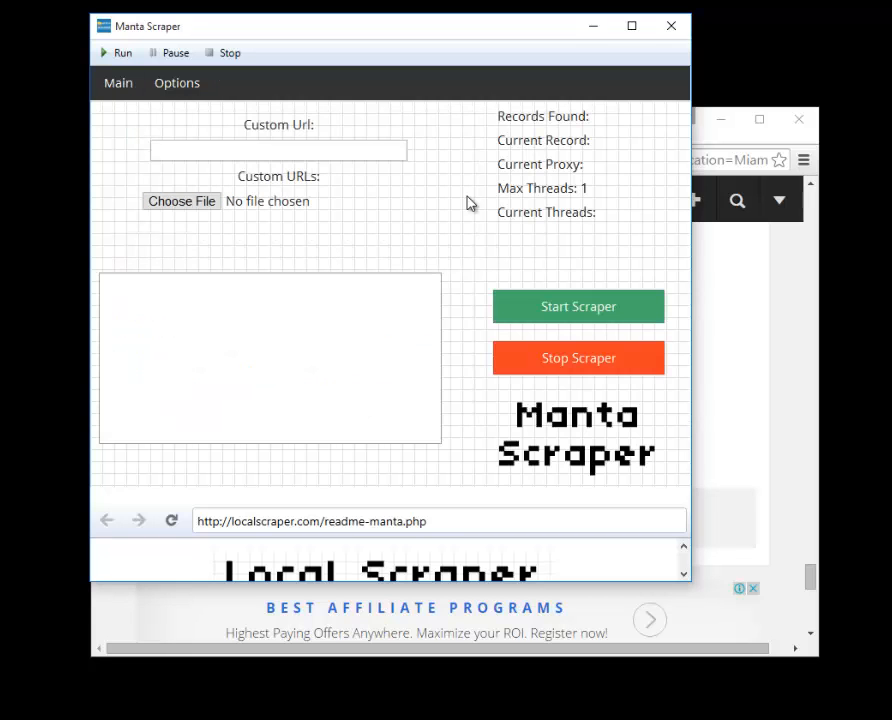